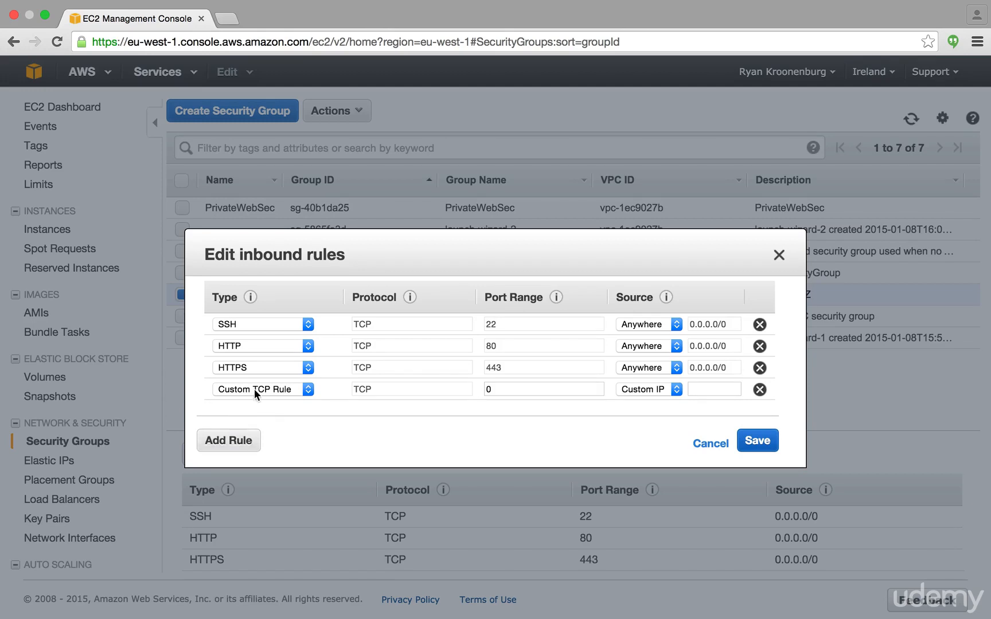
# Make the new inbound rule of the MyWebDMZ security group an RDP rule with source My IP, and save the rules.
pyautogui.click(254, 389)
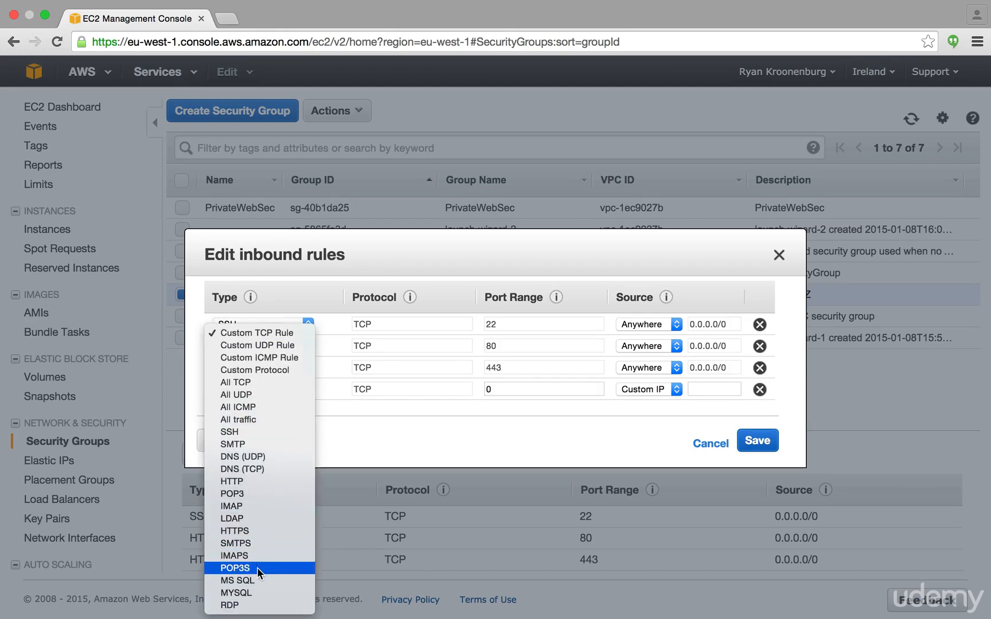
pyautogui.click(258, 606)
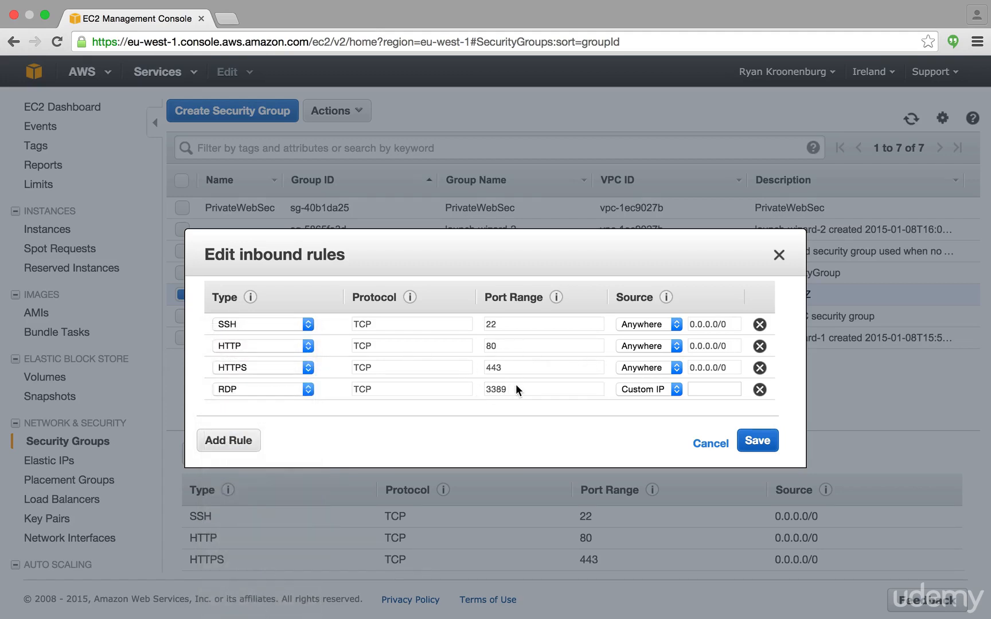
pyautogui.click(653, 392)
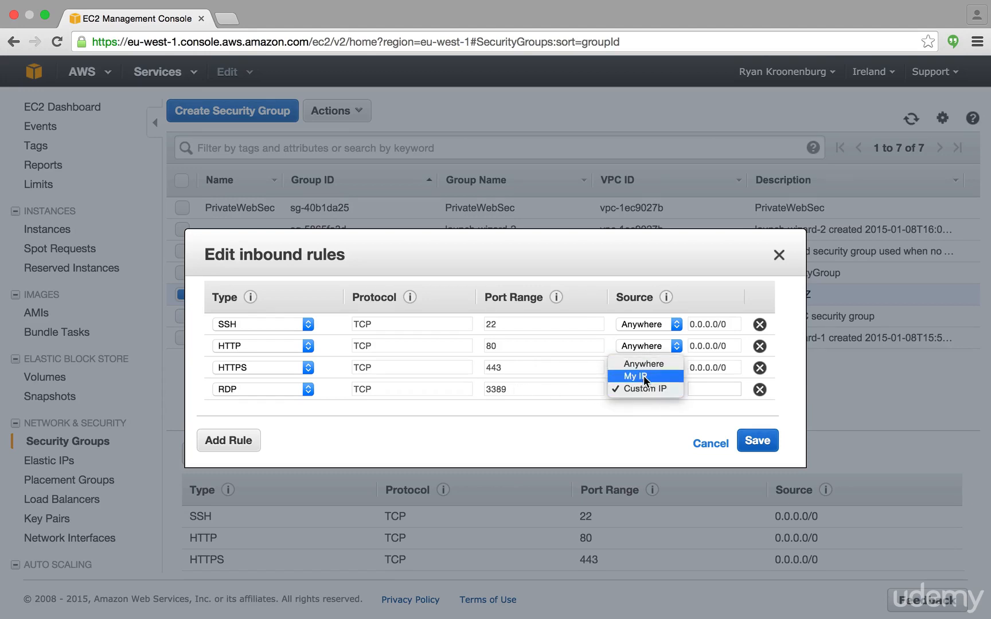
pyautogui.click(644, 376)
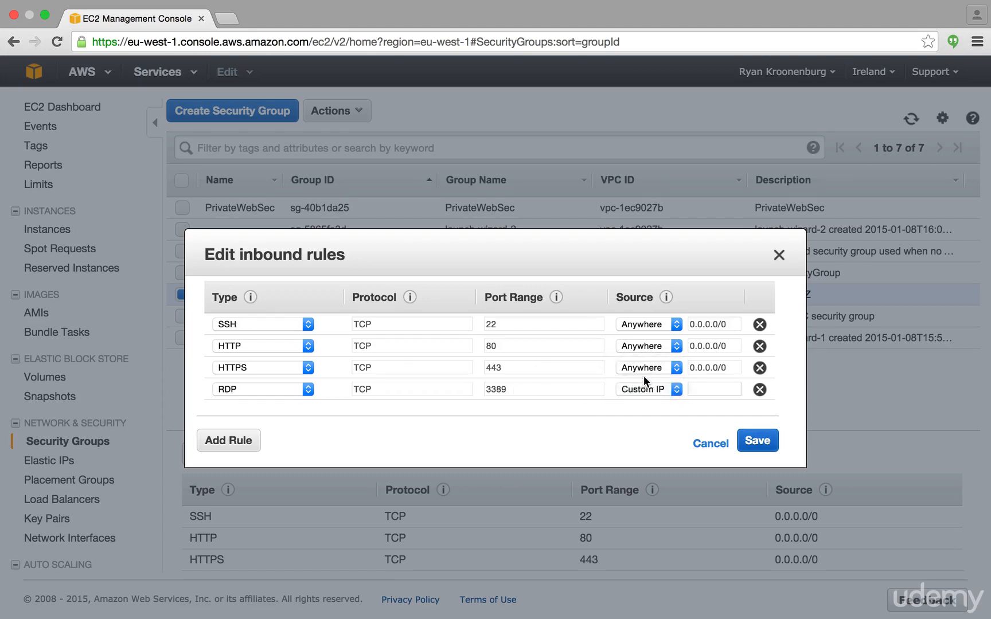
pyautogui.click(768, 446)
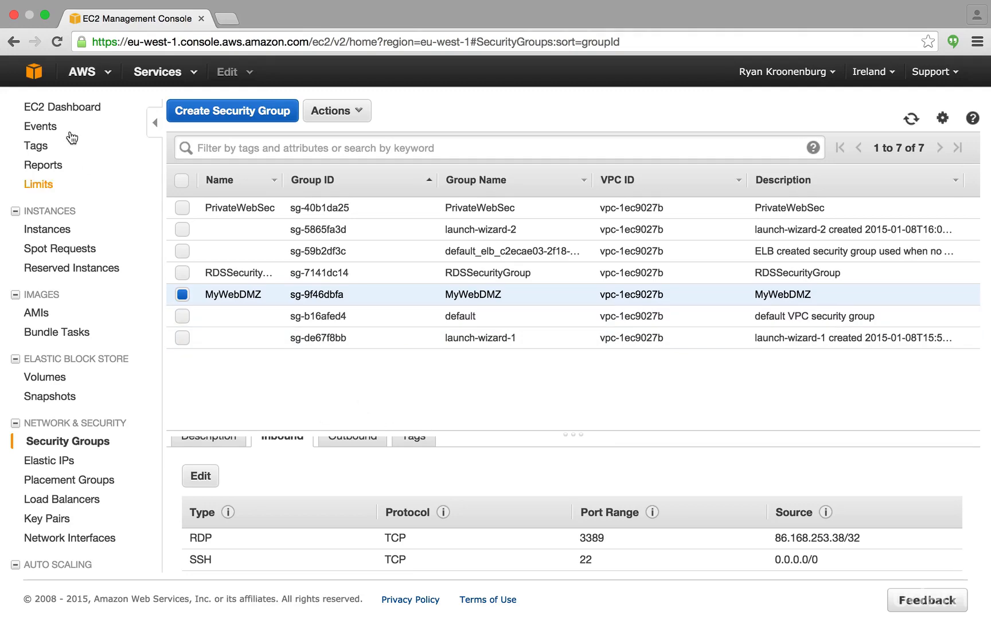
# Start launching an EC2 instance from the Microsoft Windows Server 2012 R2 Base AMI, accepting the t2.micro instance type.
pyautogui.click(56, 107)
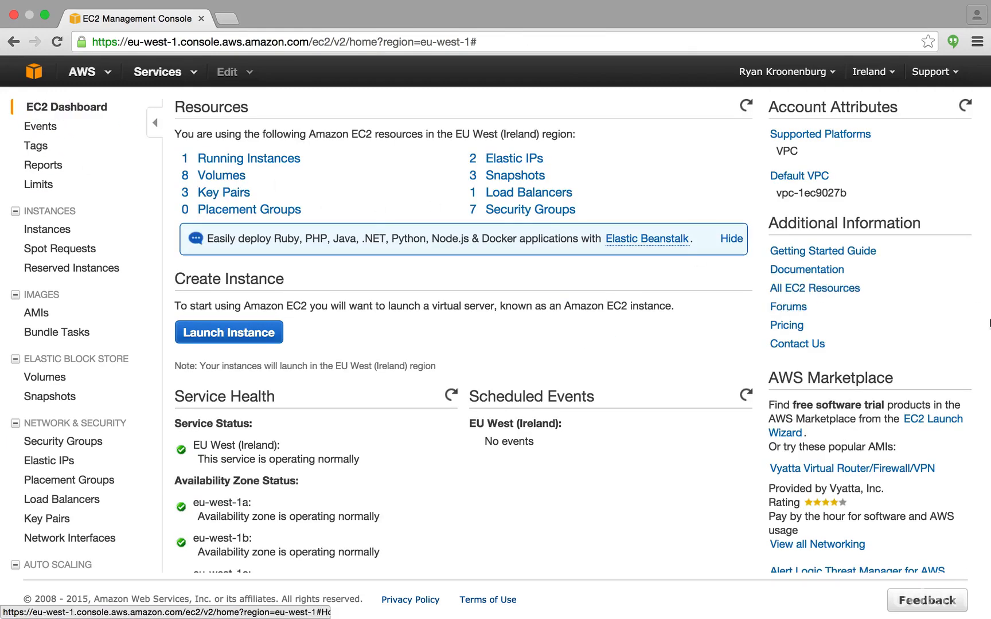
pyautogui.click(252, 333)
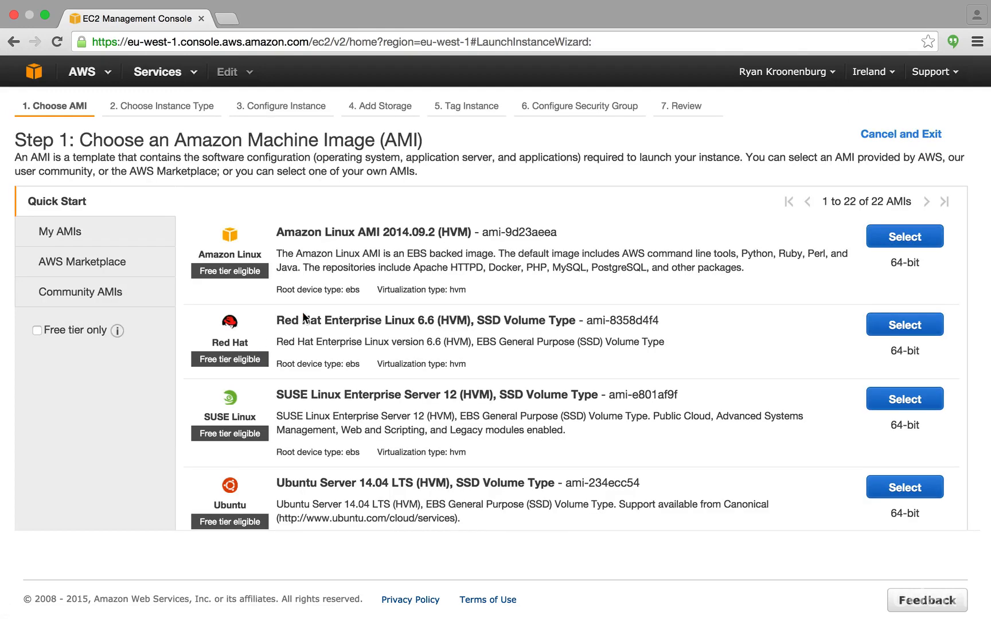
pyautogui.scroll(-5, 575, 342)
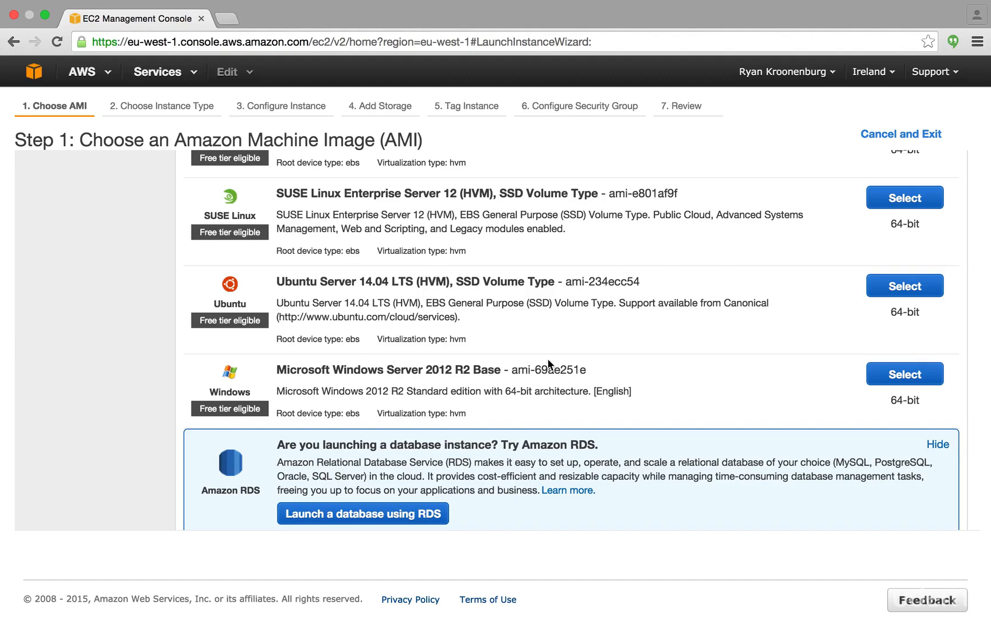
pyautogui.click(888, 378)
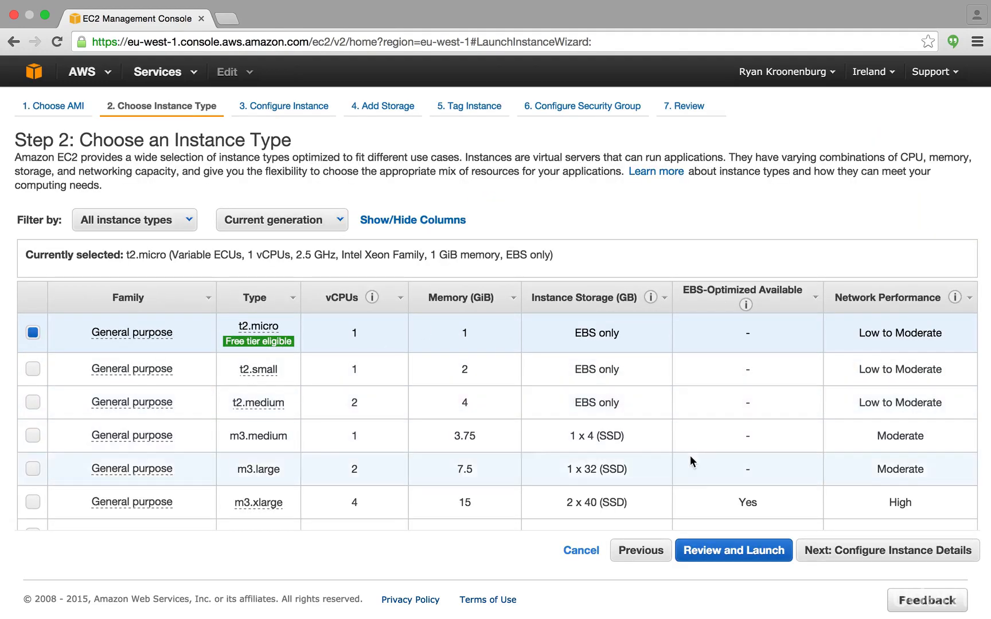
pyautogui.click(871, 551)
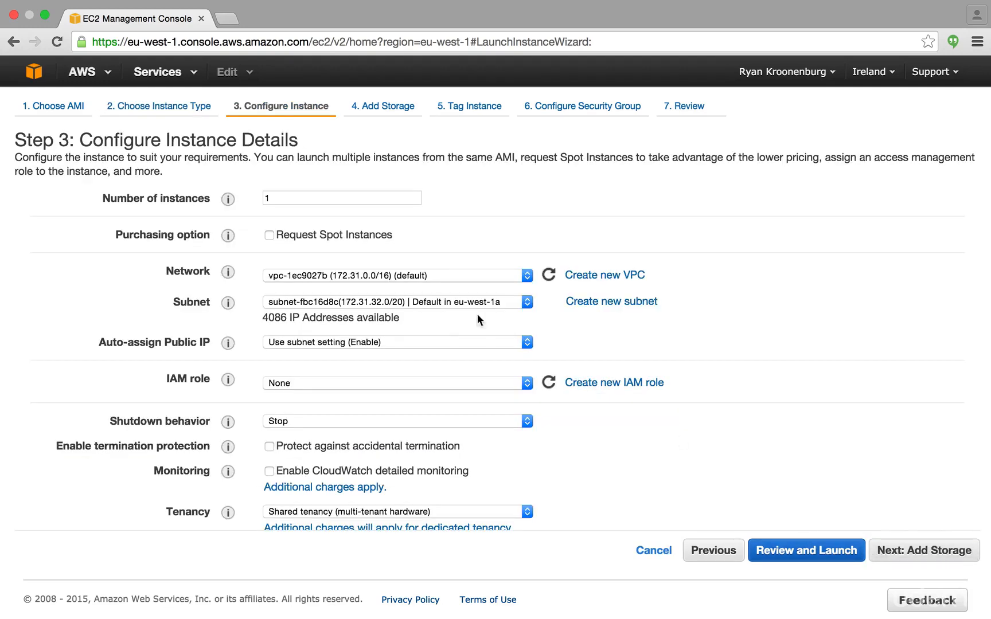
# Assign the S3_Access IAM role in the instance details and continue to the storage settings.
pyautogui.scroll(-2, 426, 297)
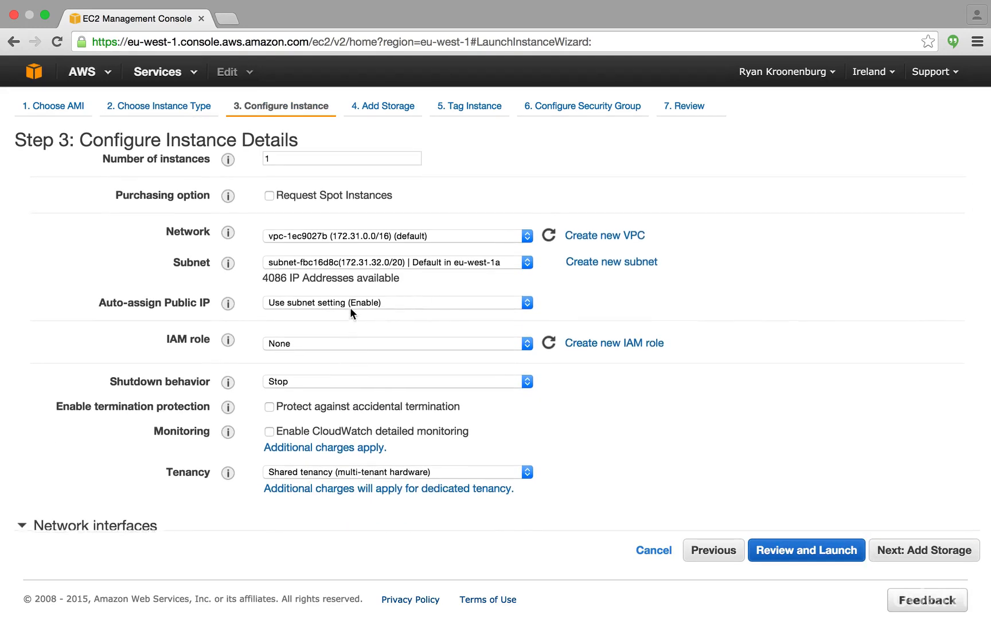
pyautogui.scroll(2, 349, 307)
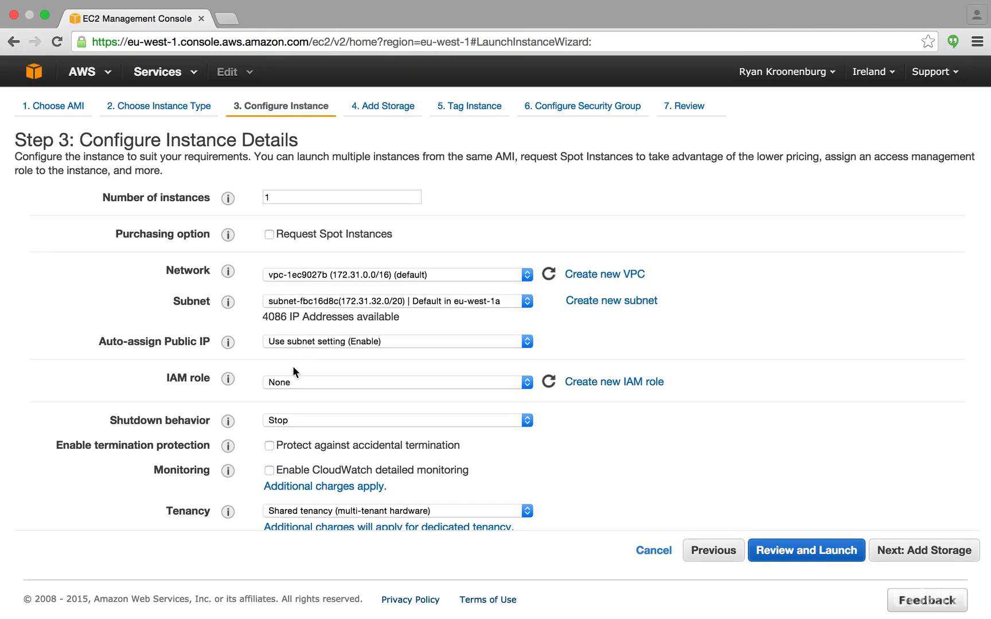
pyautogui.click(290, 381)
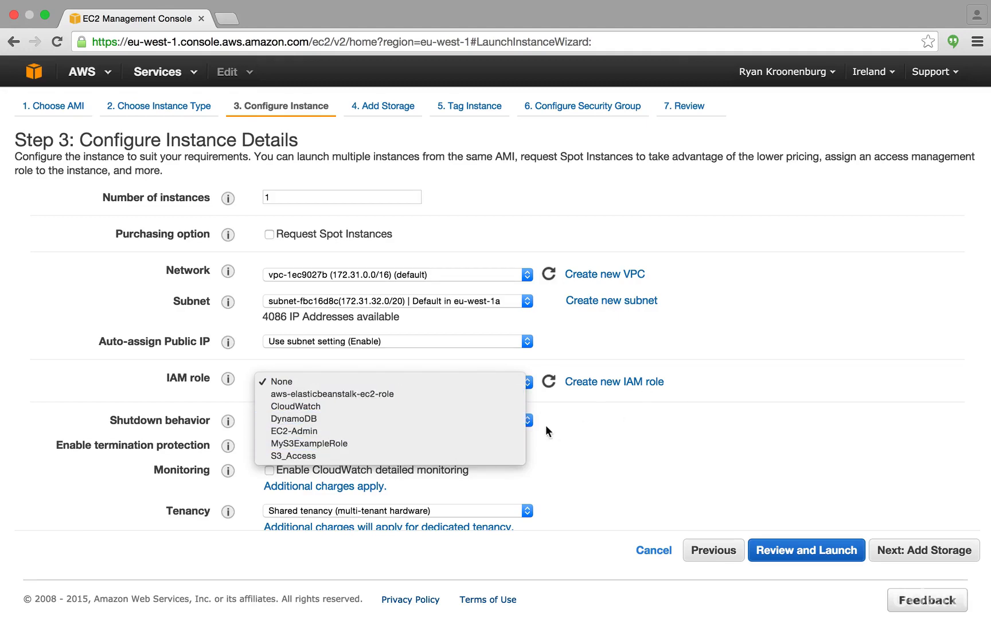
pyautogui.click(498, 455)
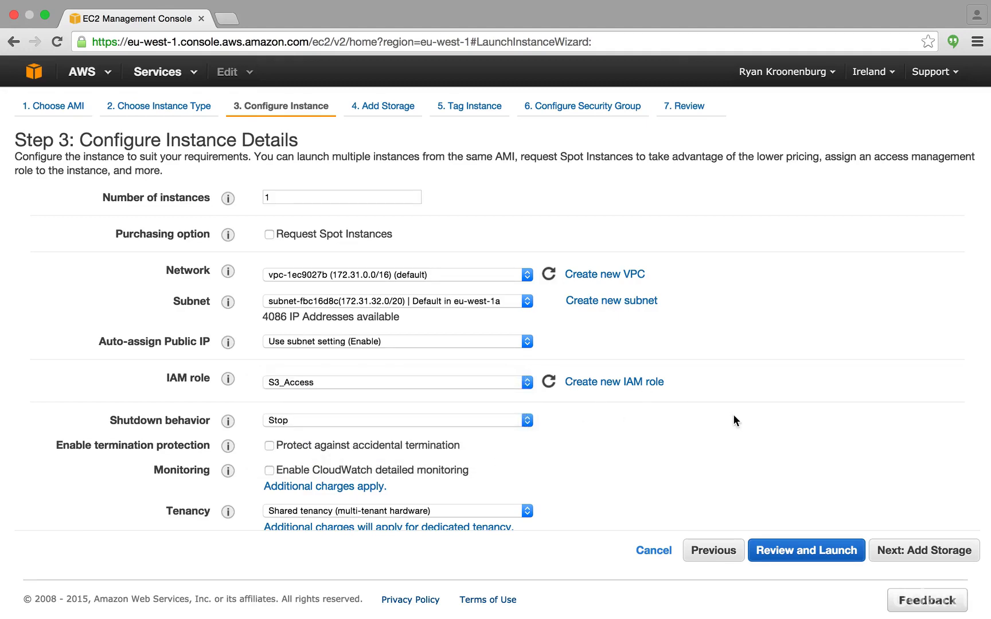
pyautogui.scroll(-4, 733, 414)
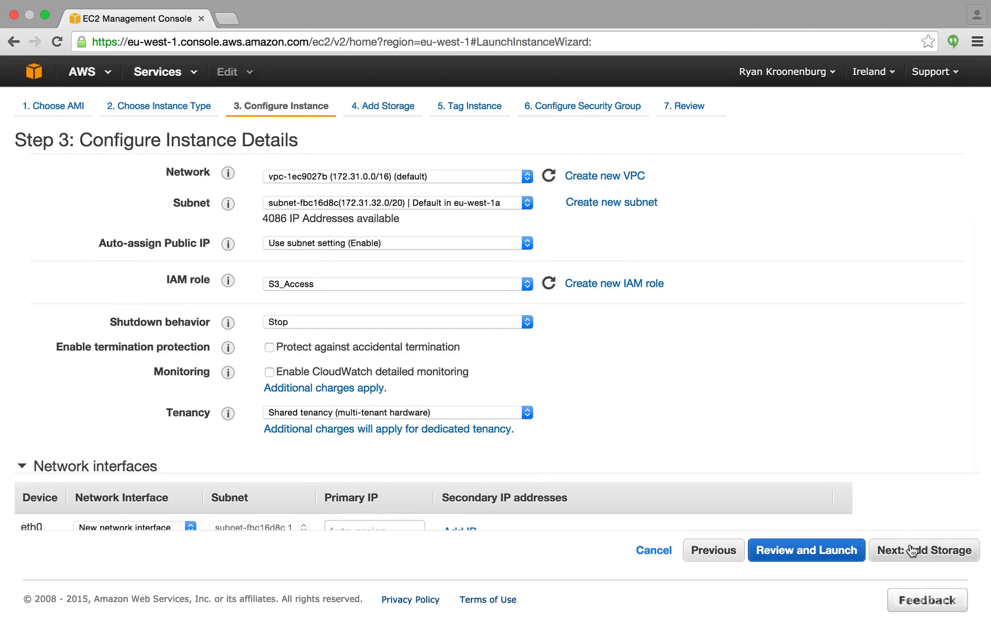
pyautogui.click(911, 551)
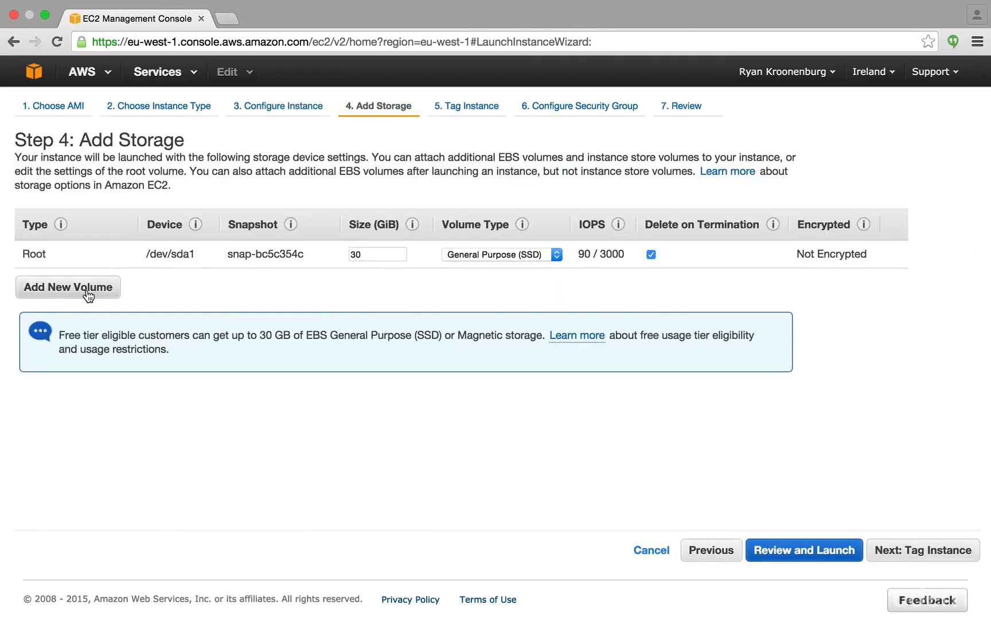
# Add four extra 8 GiB General Purpose (SSD) EBS volumes to the instance and continue to tagging.
pyautogui.click(86, 292)
pyautogui.click(84, 313)
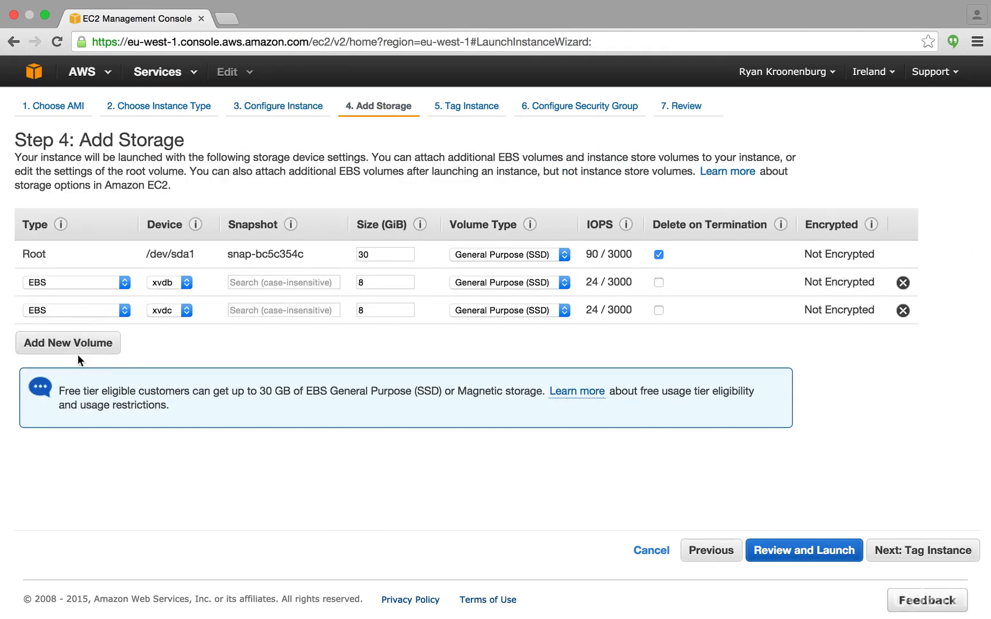
pyautogui.click(78, 349)
pyautogui.click(74, 377)
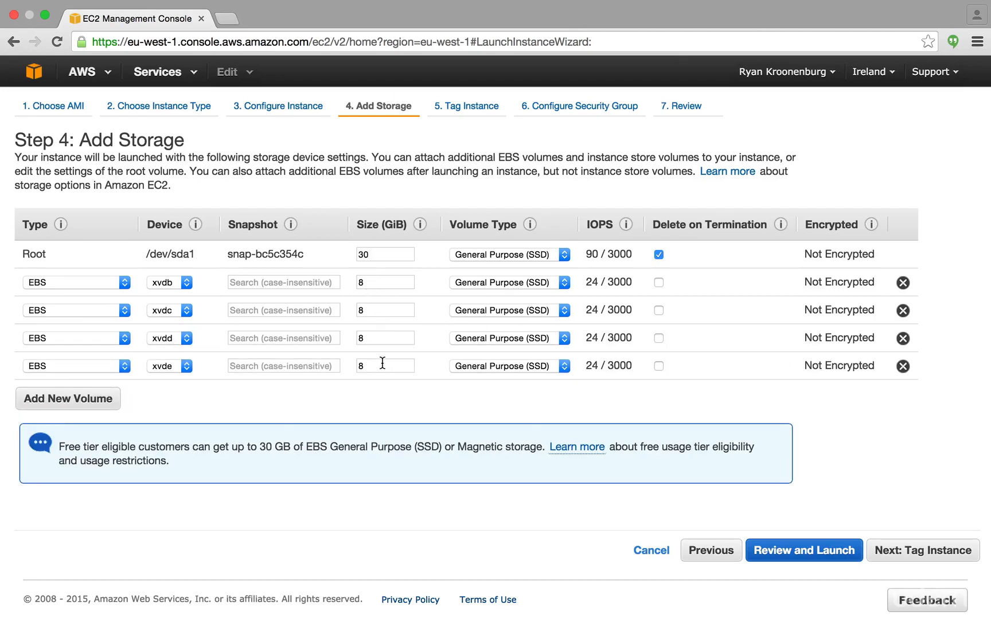
pyautogui.click(940, 545)
# Set the instance's Name tag to MyWindowsVM and continue to the security group settings.
pyautogui.write('MyWindo')
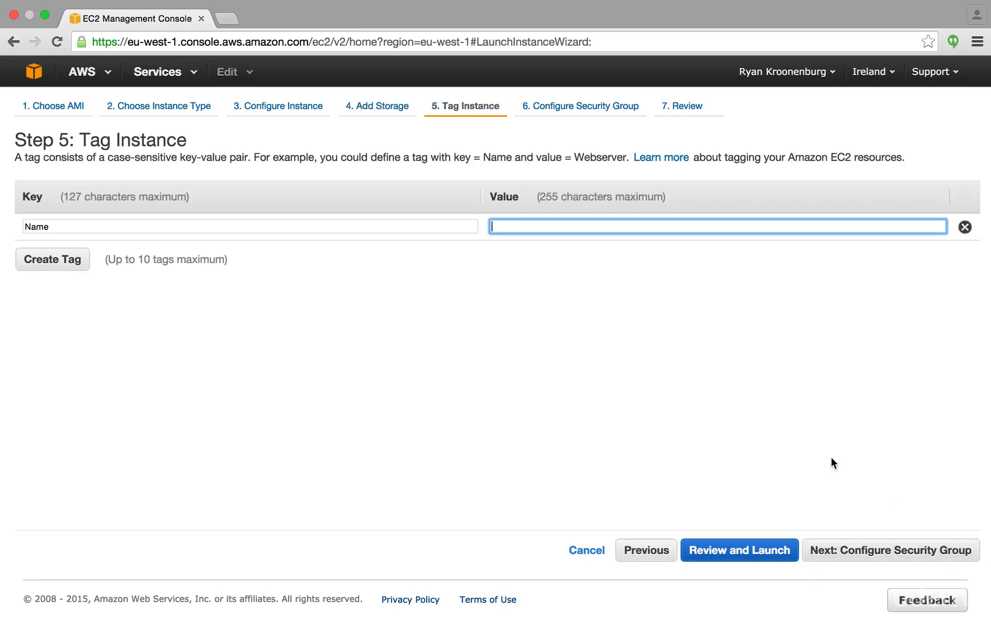
pyautogui.write('wsVM')
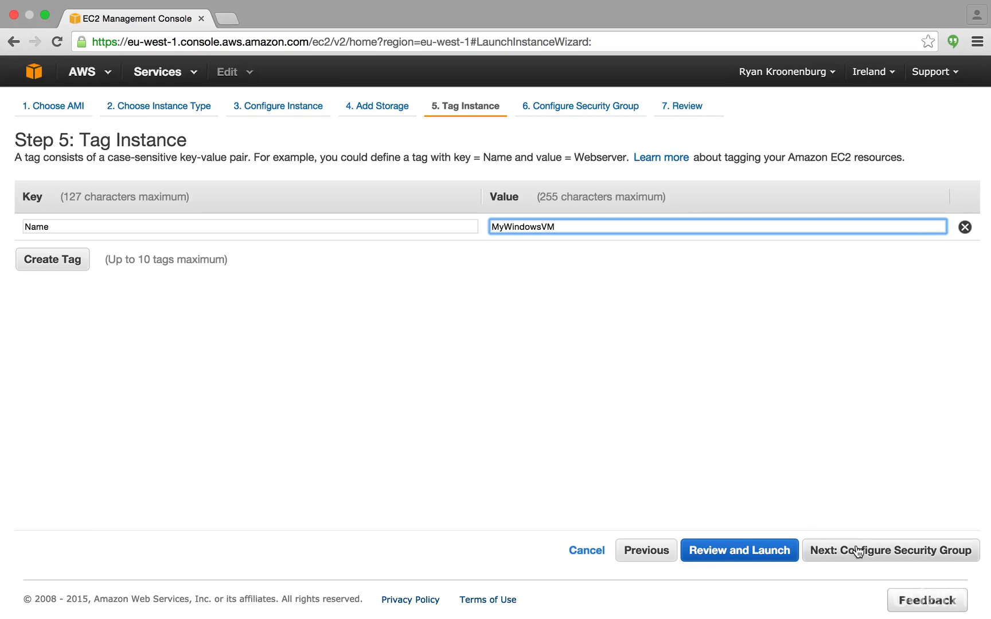
pyautogui.click(857, 552)
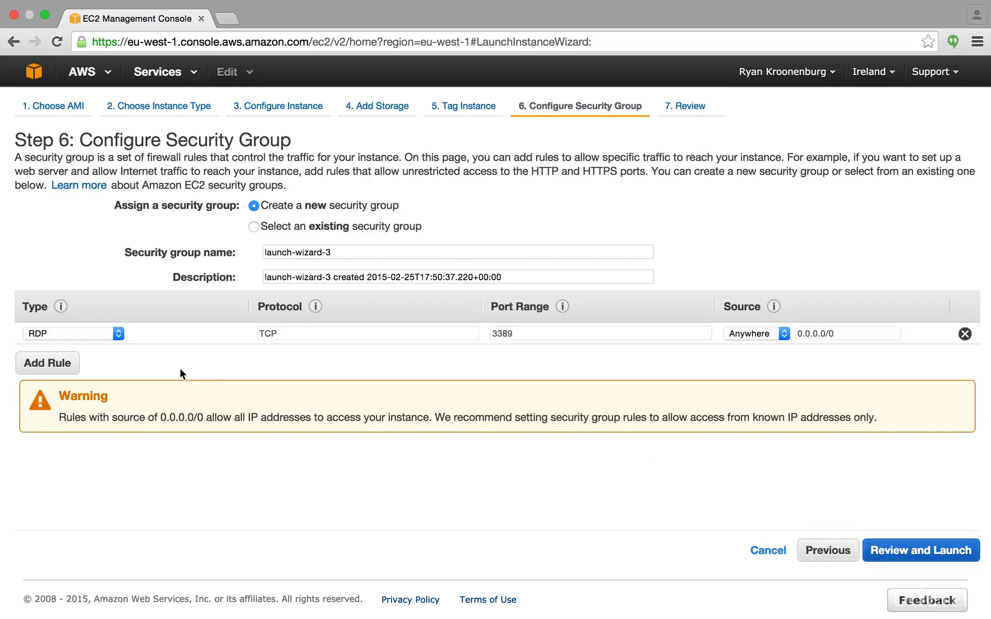
# Assign the existing MyWebDMZ security group to the instance and continue to the launch review.
pyautogui.click(254, 226)
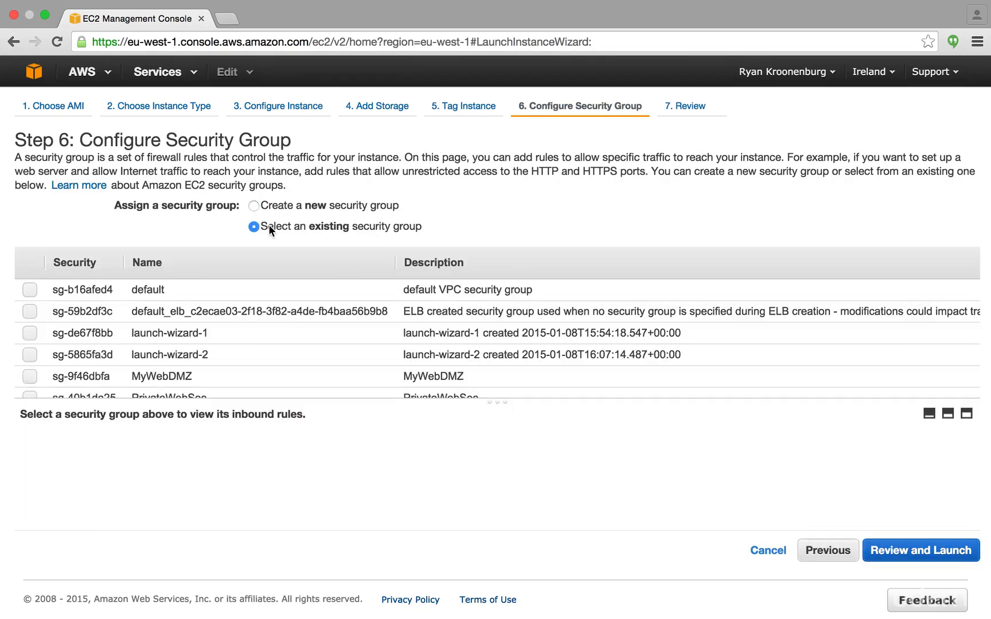
pyautogui.click(169, 376)
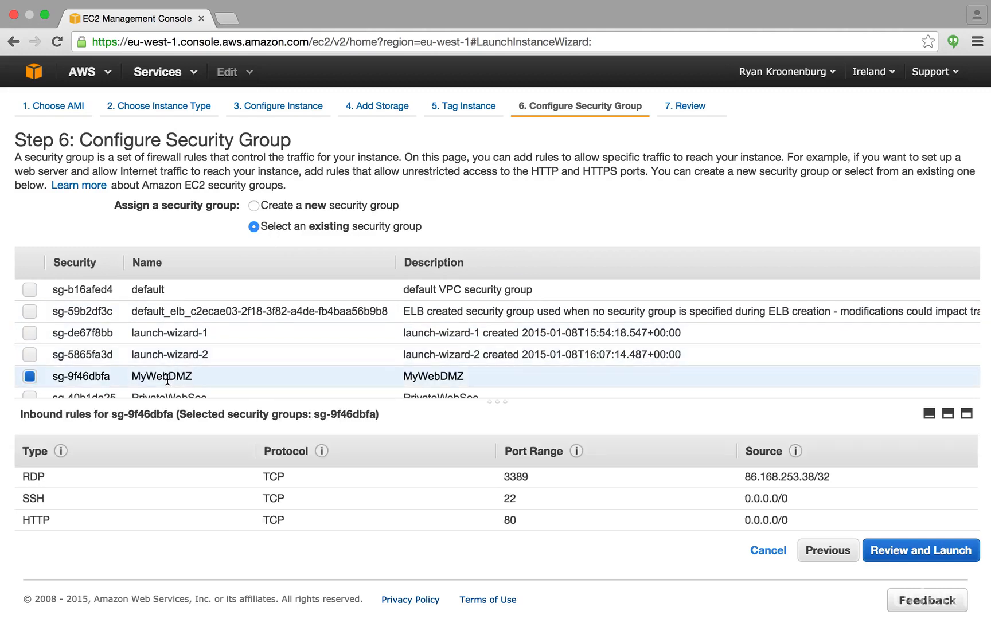
pyautogui.scroll(-1, 372, 473)
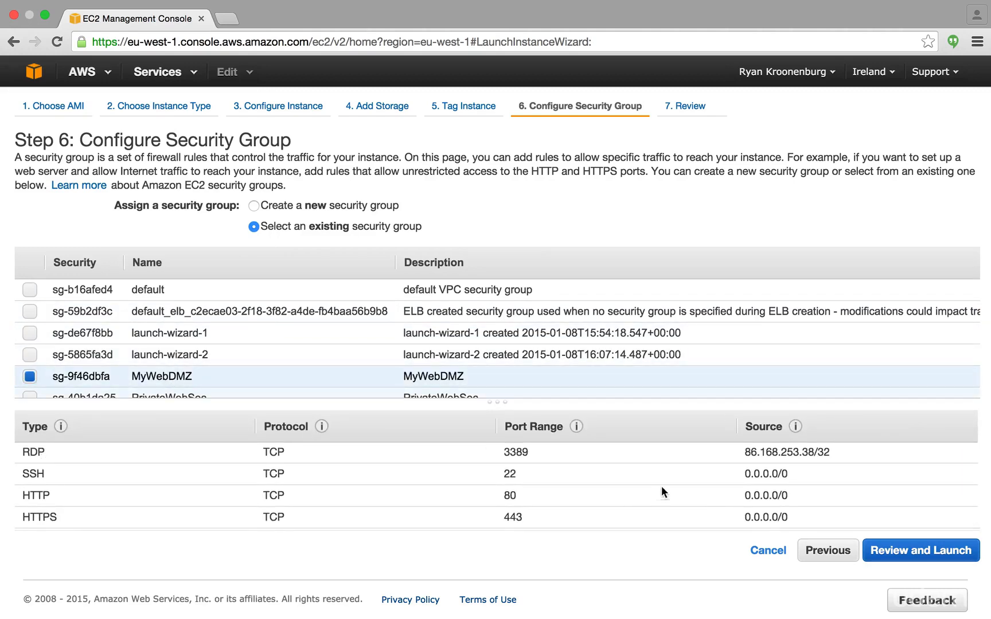
pyautogui.click(915, 551)
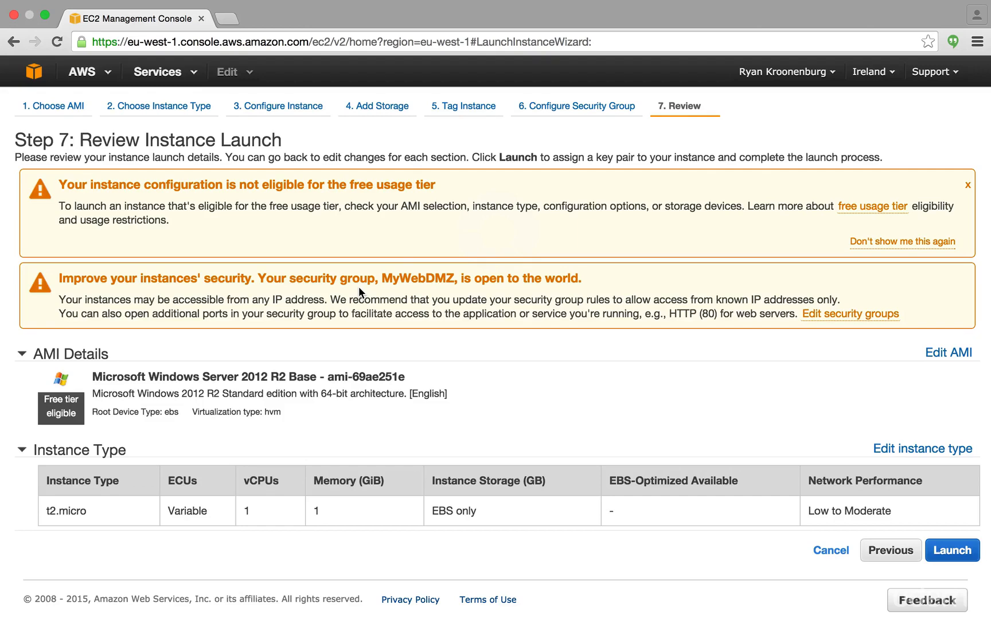
# Launch the instance with a new key pair named MyWindowsKey, downloading its private key file first.
pyautogui.scroll(-3, 588, 334)
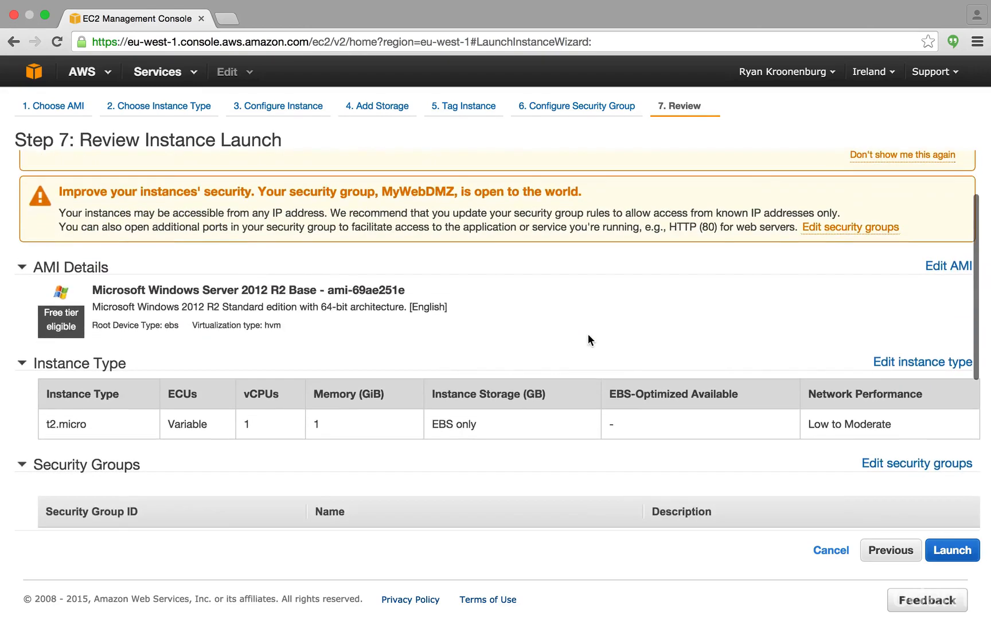
pyautogui.scroll(3, 587, 334)
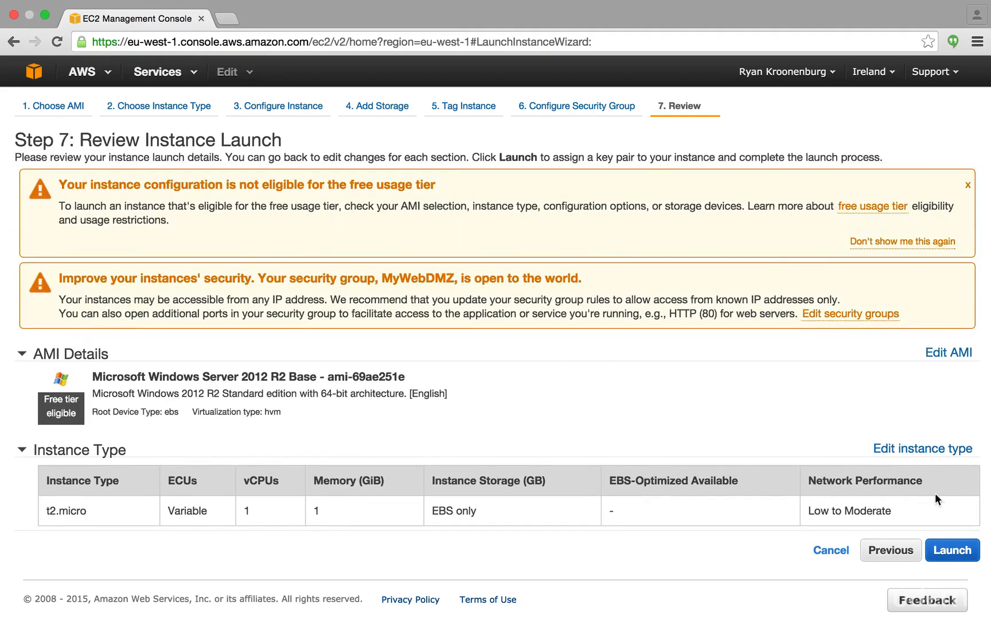
pyautogui.click(954, 557)
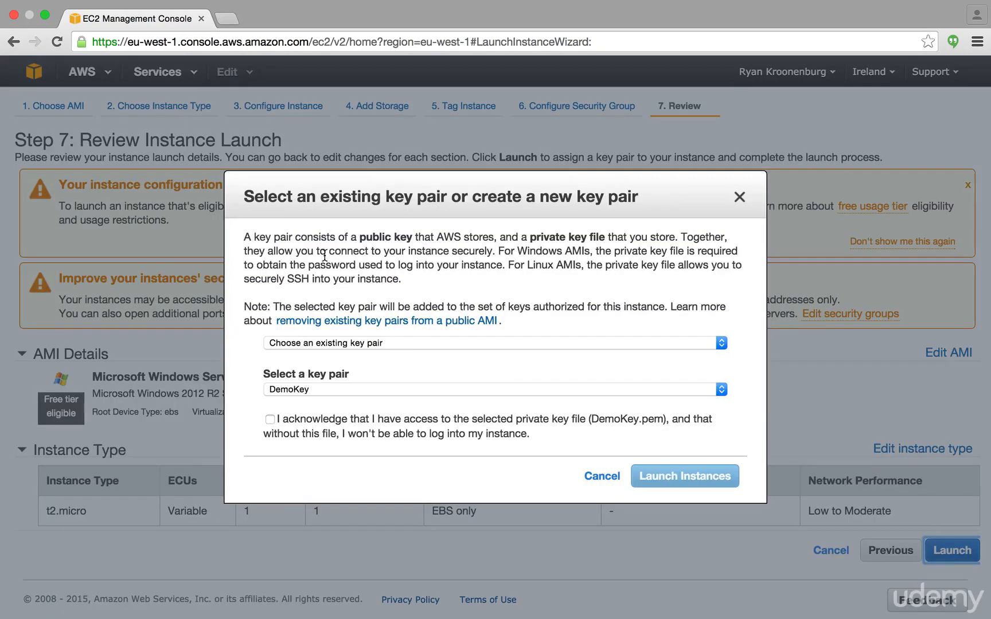
pyautogui.click(324, 343)
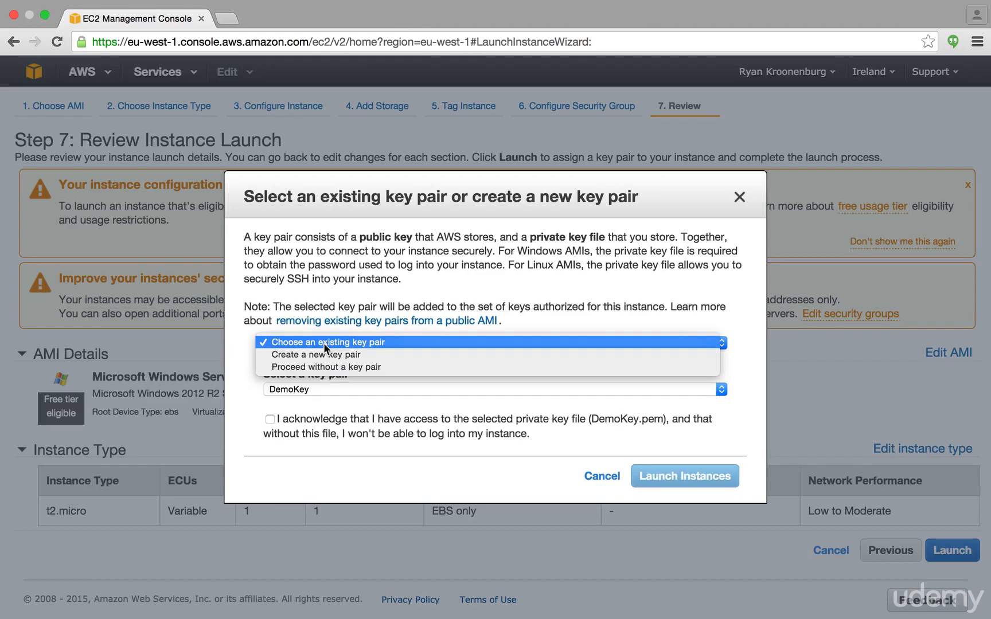
pyautogui.click(370, 354)
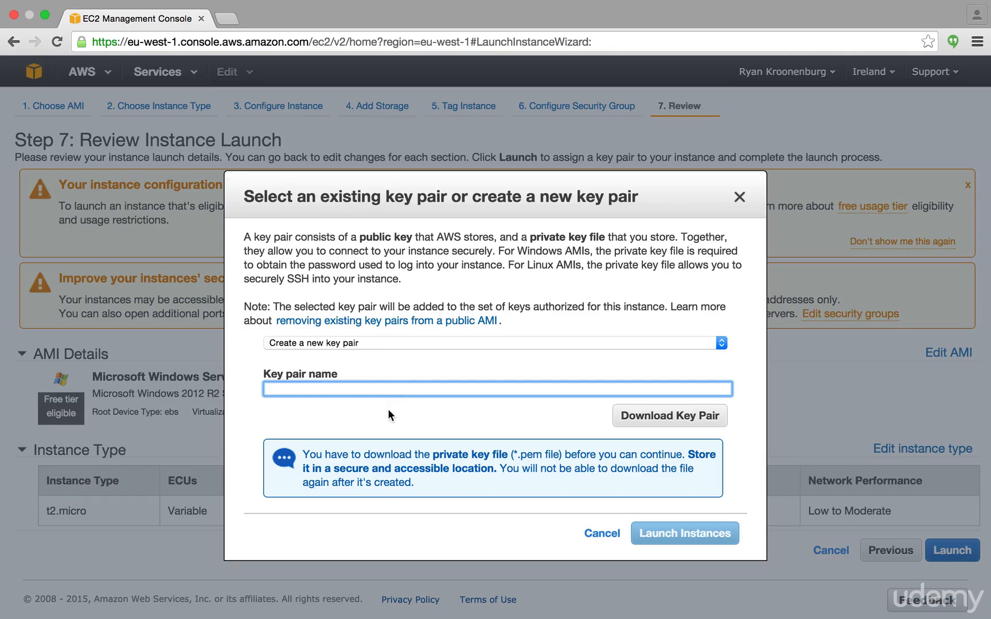
pyautogui.write('MyWindowsKey')
pyautogui.click(668, 417)
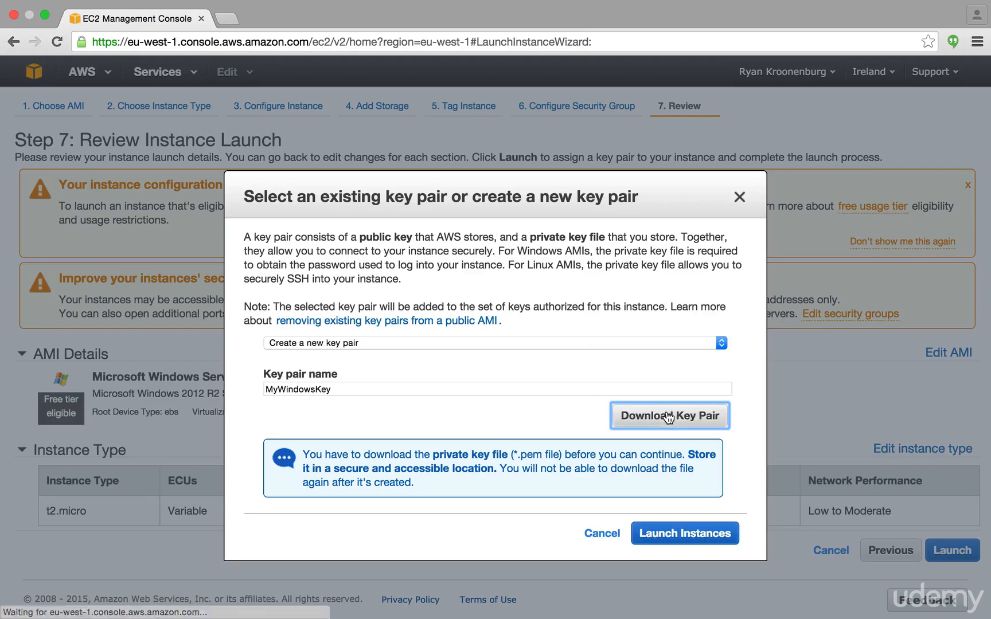
pyautogui.click(678, 535)
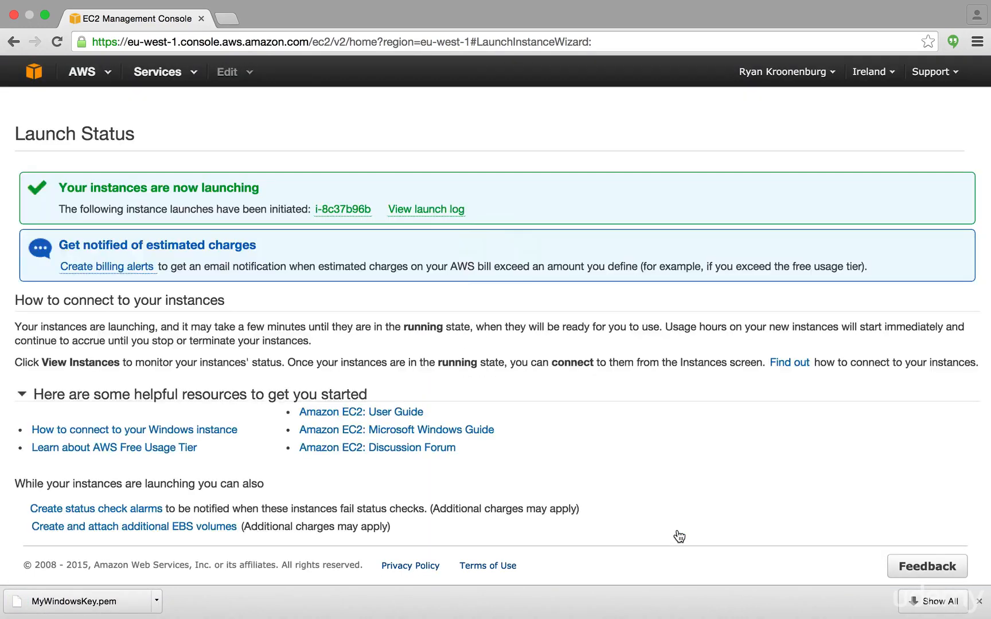
# Go to the list of instances and select the MyWindowsVM instance.
pyautogui.scroll(-2, 682, 530)
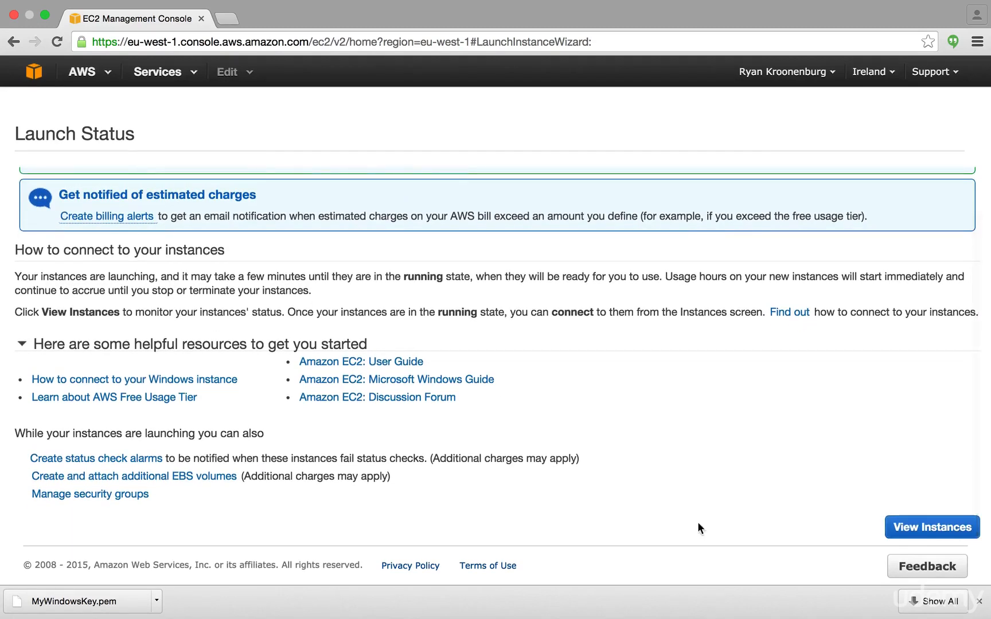
pyautogui.click(914, 527)
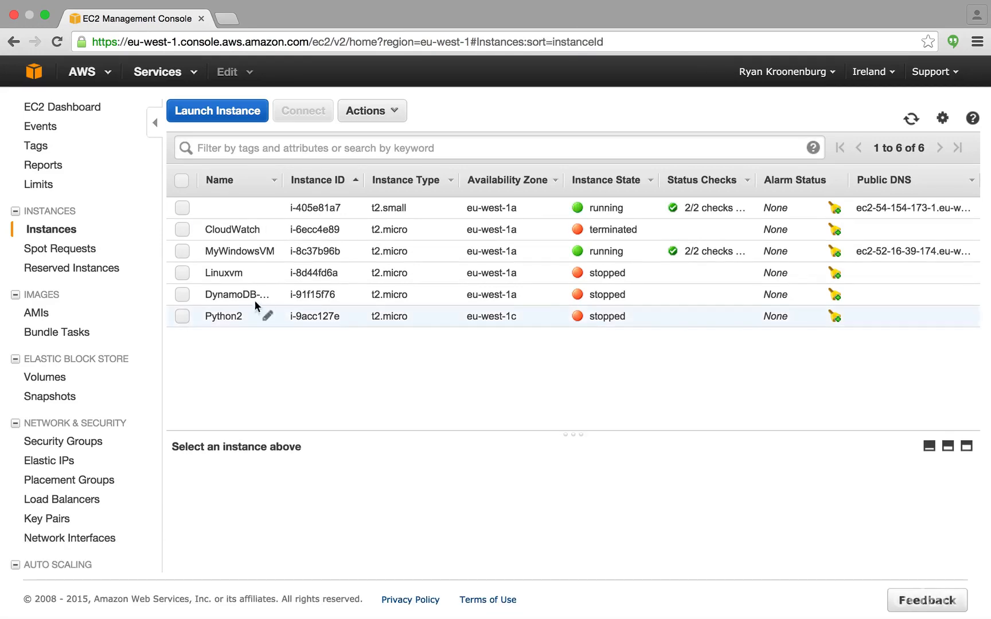
pyautogui.click(196, 255)
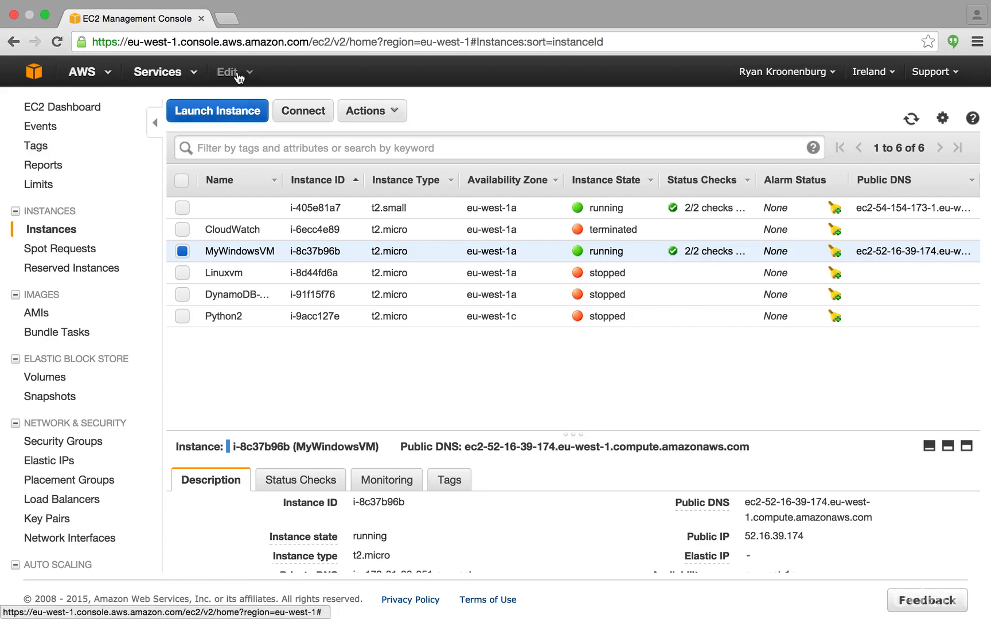
# Decrypt the default Windows administrator password of MyWindowsVM with the MyWindowsKey.pem private key file.
pyautogui.click(387, 113)
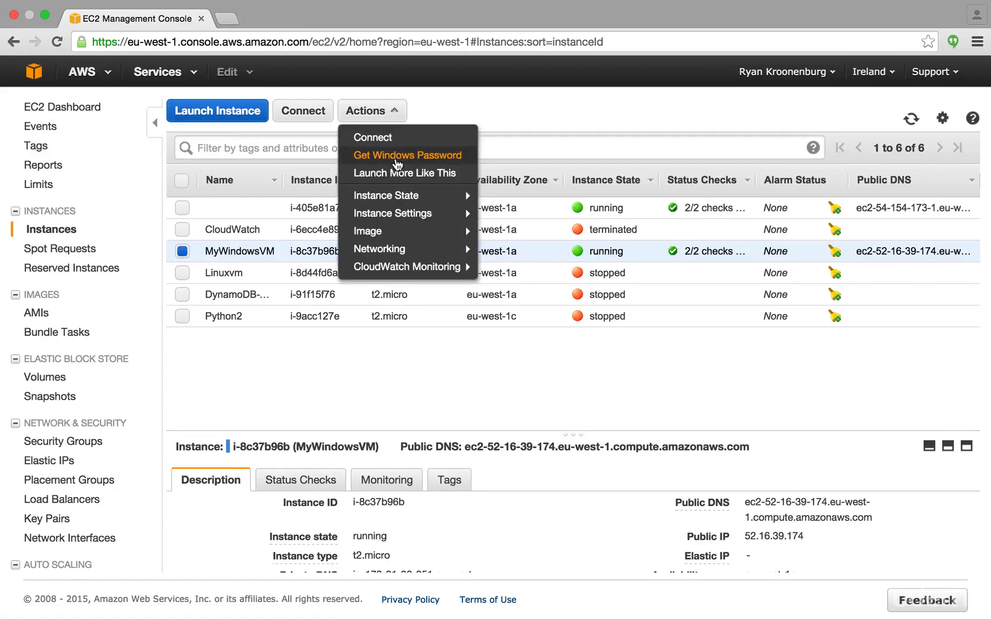
pyautogui.click(396, 163)
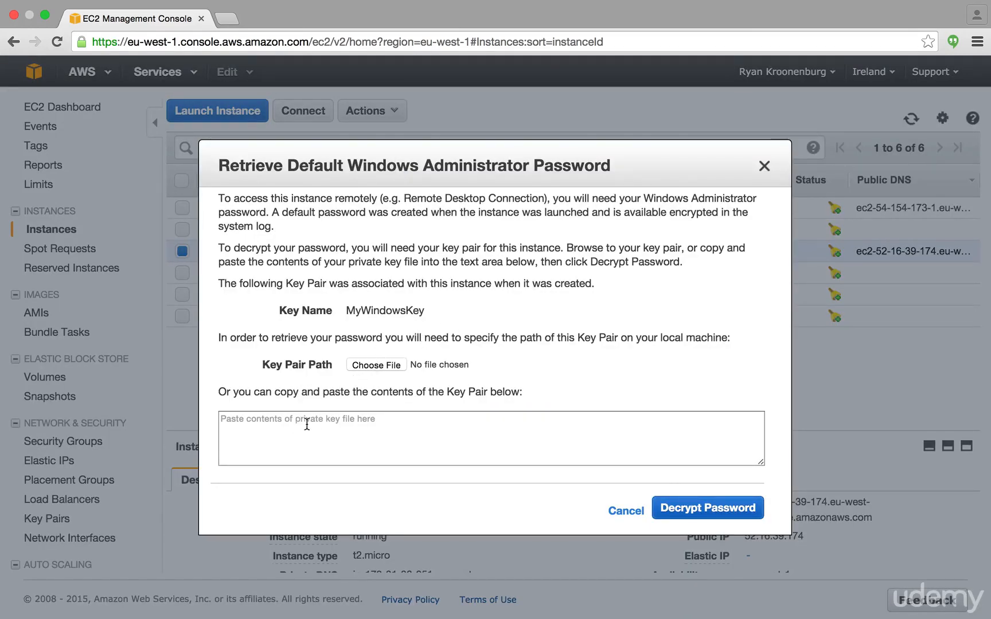
pyautogui.click(384, 365)
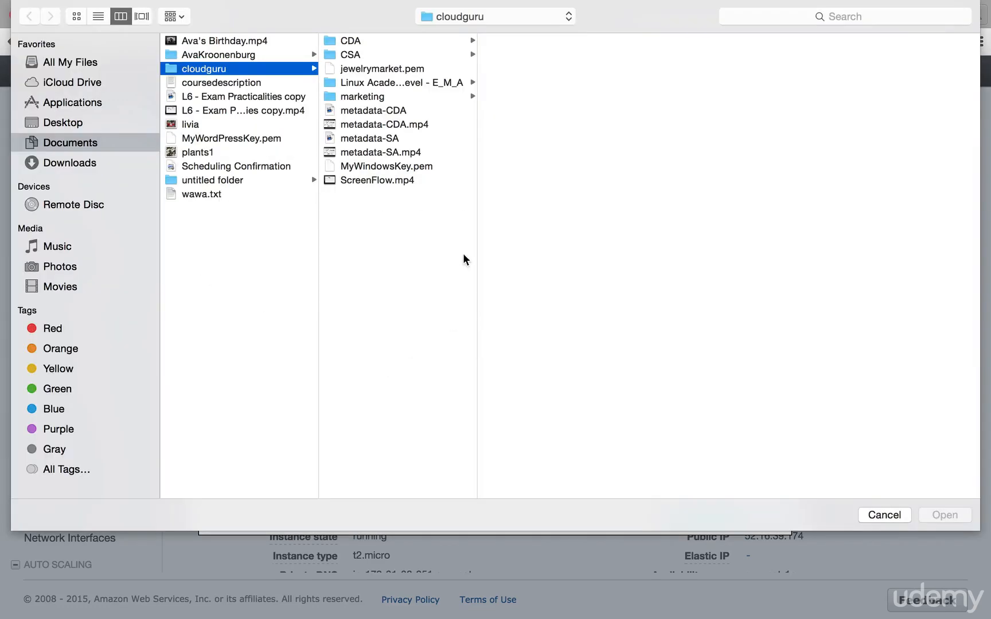
pyautogui.click(380, 169)
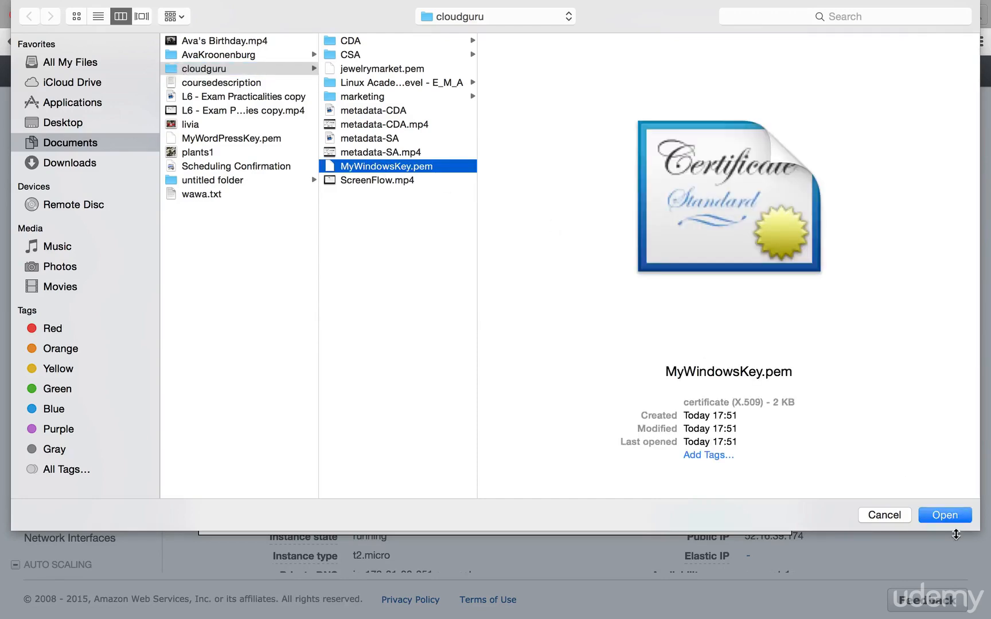
pyautogui.click(933, 511)
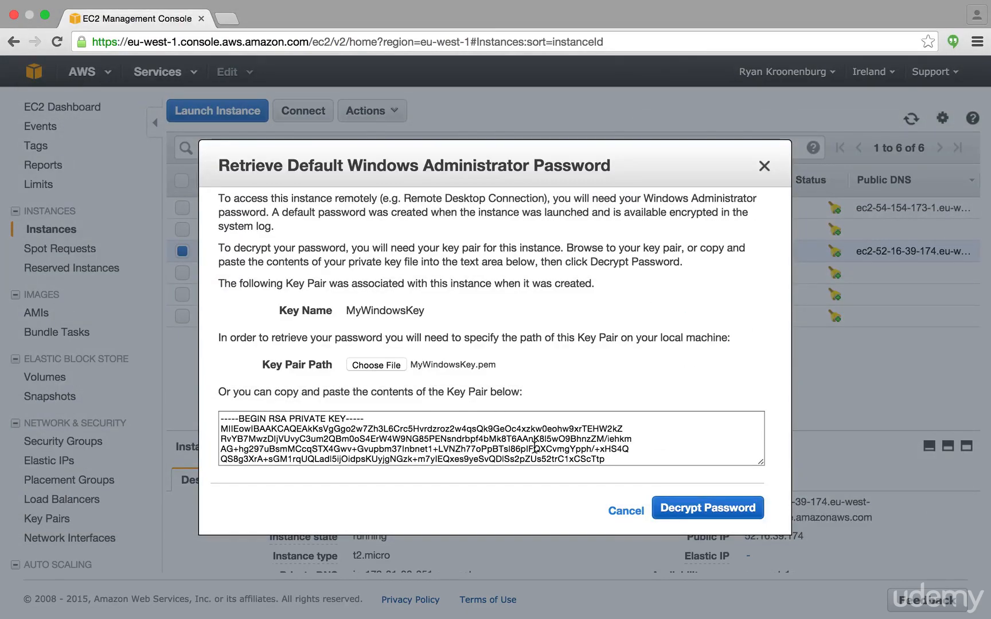
pyautogui.scroll(-10, 513, 443)
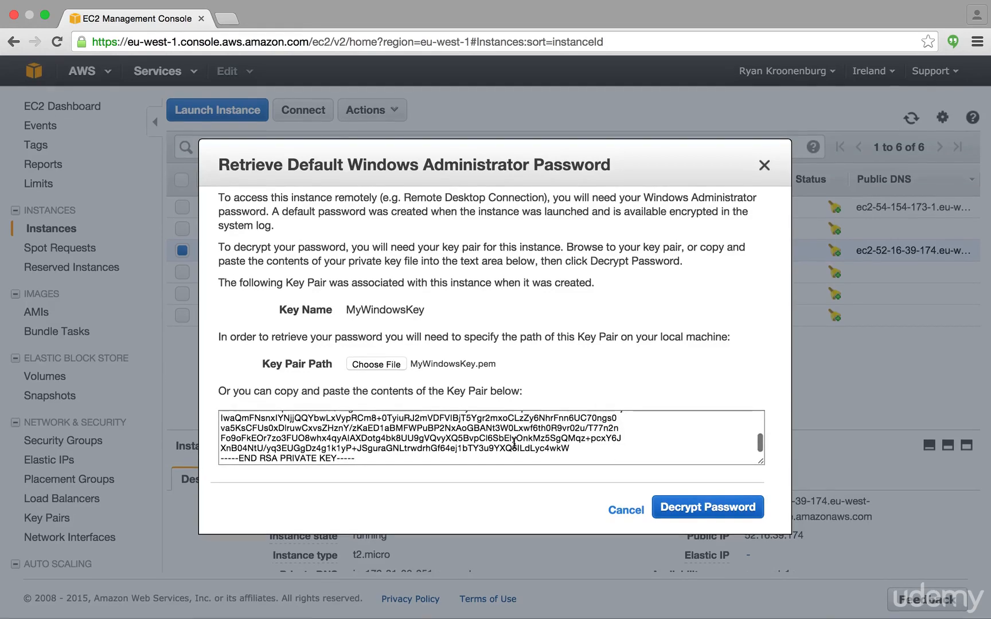
pyautogui.scroll(10, 514, 443)
pyautogui.click(685, 509)
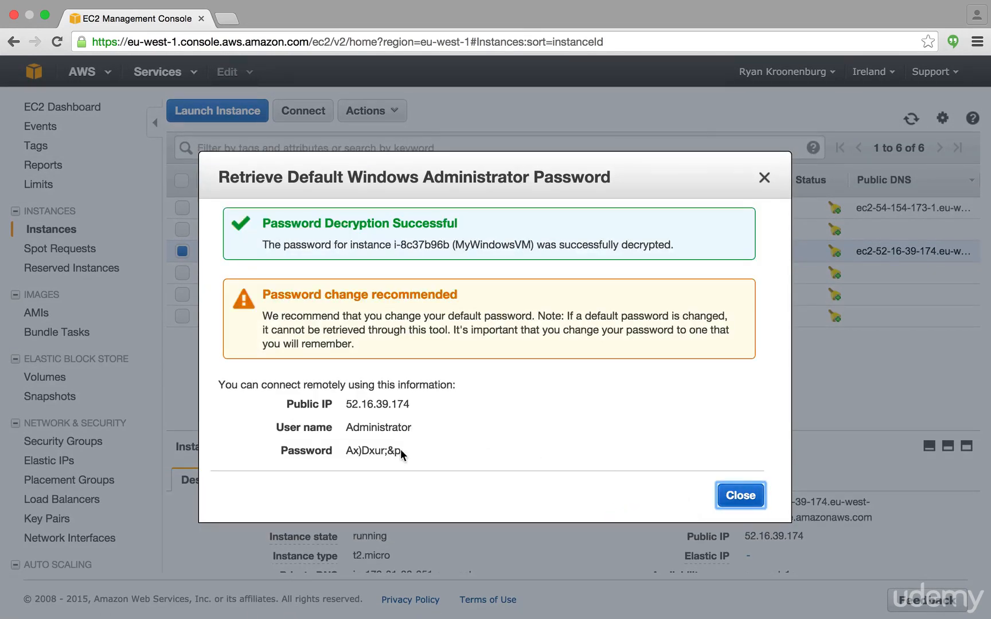
# Copy the decrypted administrator password, switch to Microsoft Remote Desktop and create a new desktop connection.
pyautogui.moveTo(400, 451); pyautogui.dragTo(347, 453)
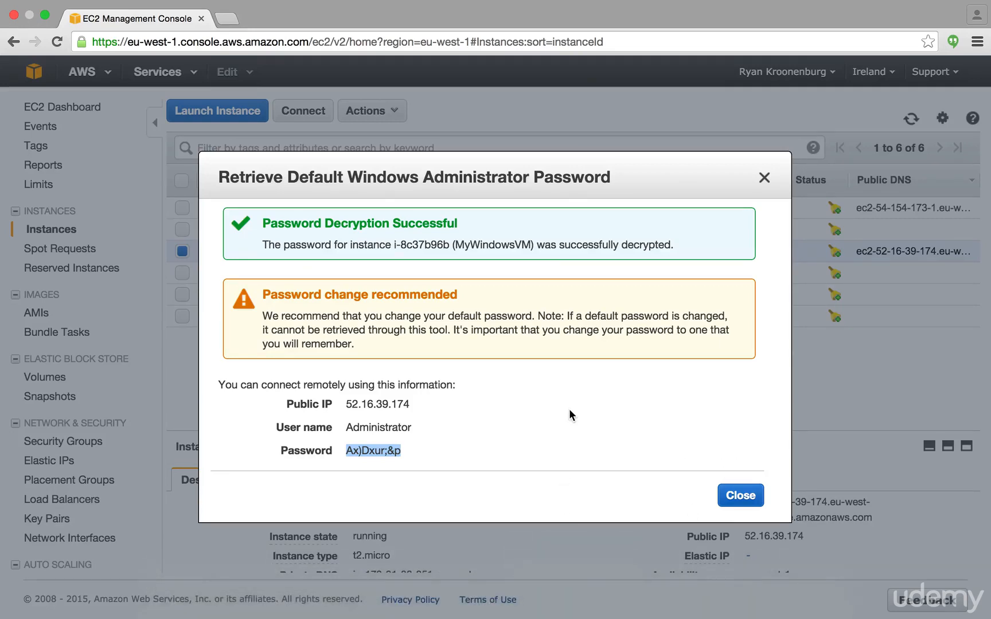
pyautogui.press('super+Tab')
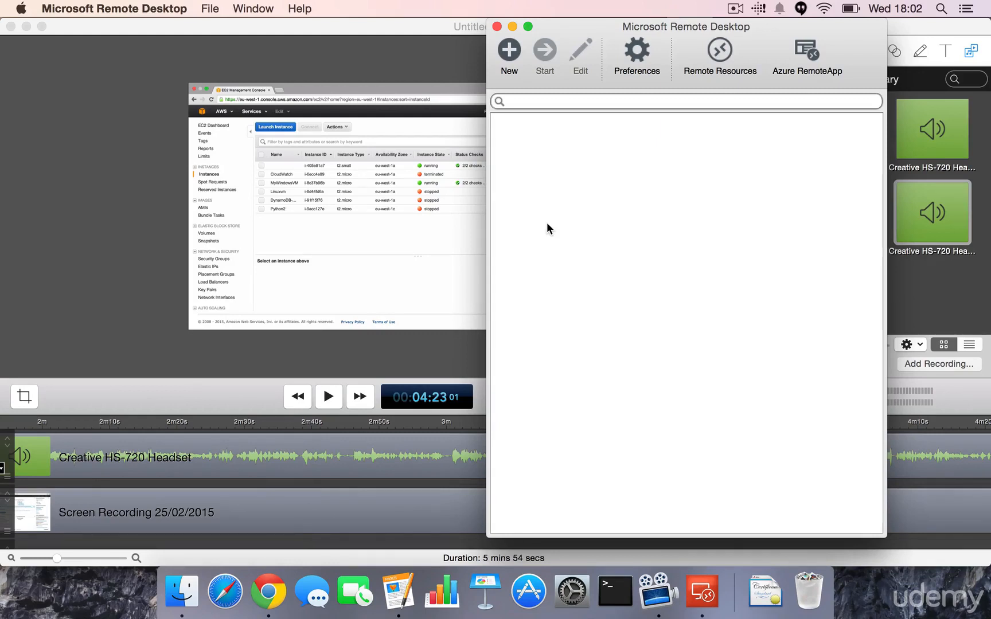
pyautogui.click(514, 53)
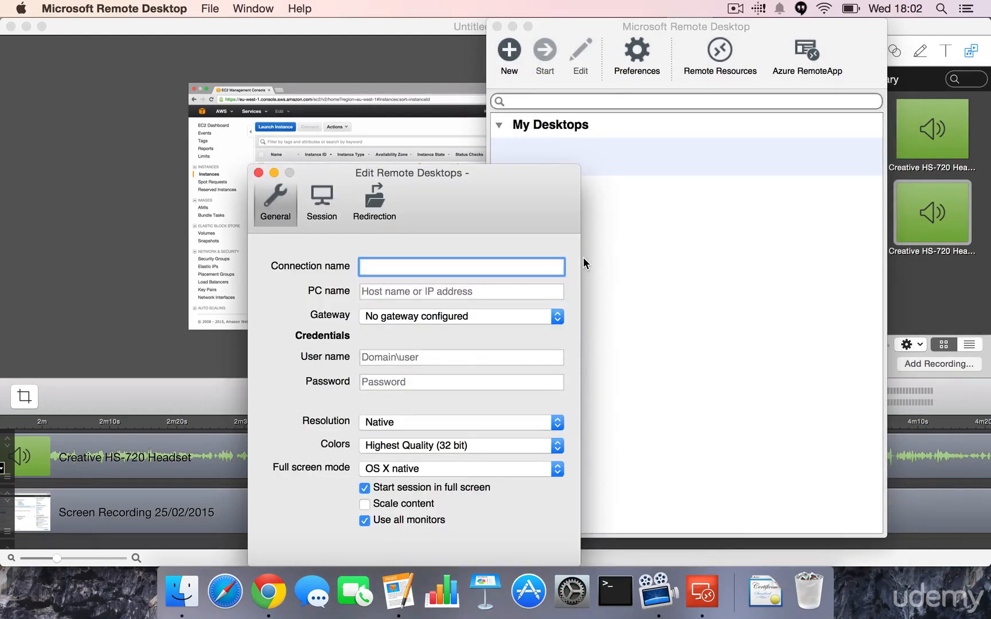
# Copy the instance's public IP from the EC2 console and set the remote desktop connection name to 52.16.39.174.
pyautogui.press('super+Tab')
pyautogui.press('super+Tab')
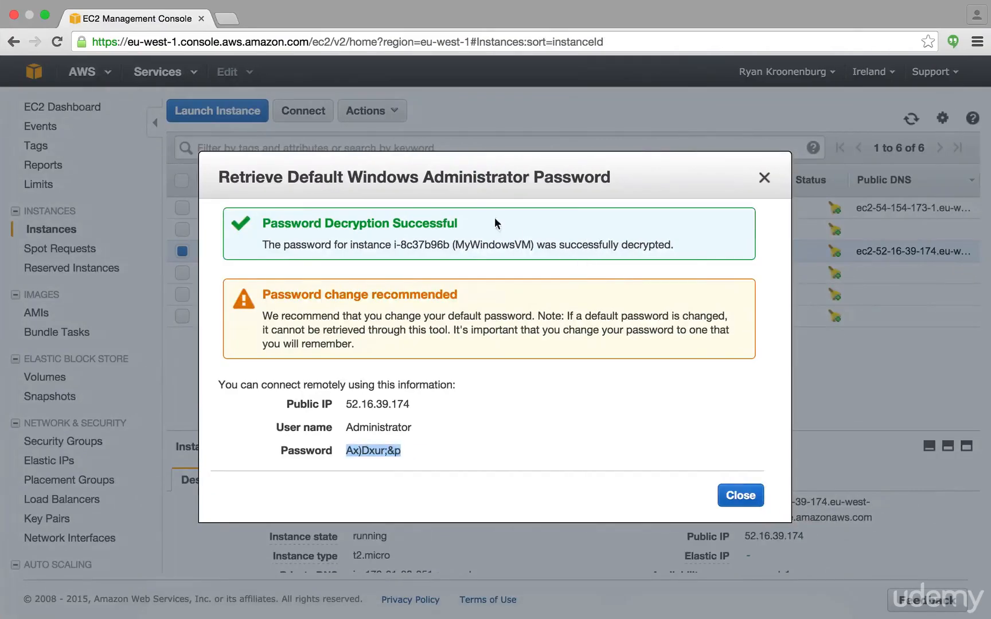
pyautogui.moveTo(346, 403); pyautogui.dragTo(384, 401)
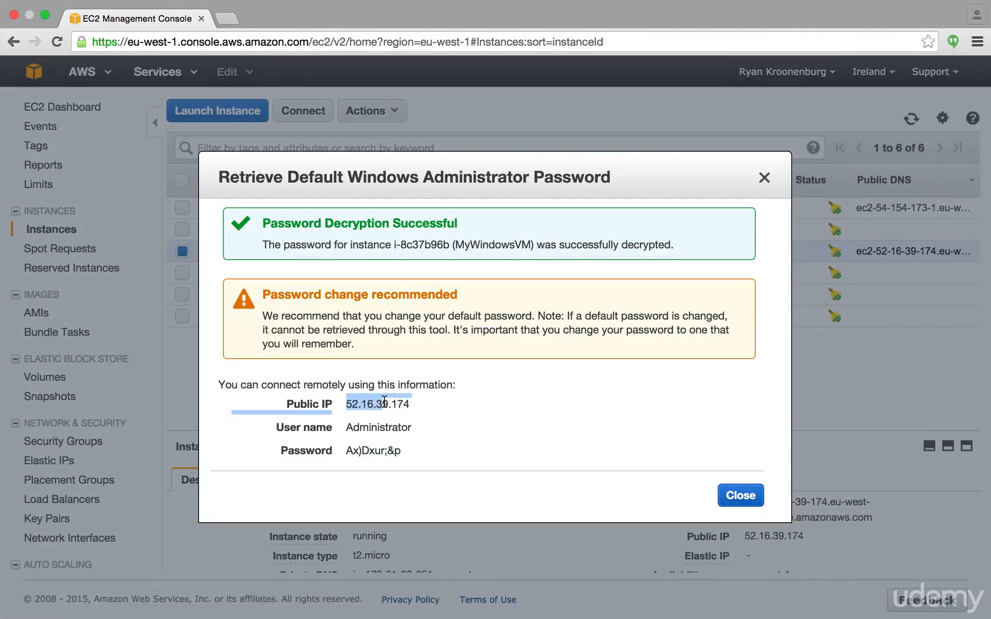
pyautogui.doubleClick(346, 404)
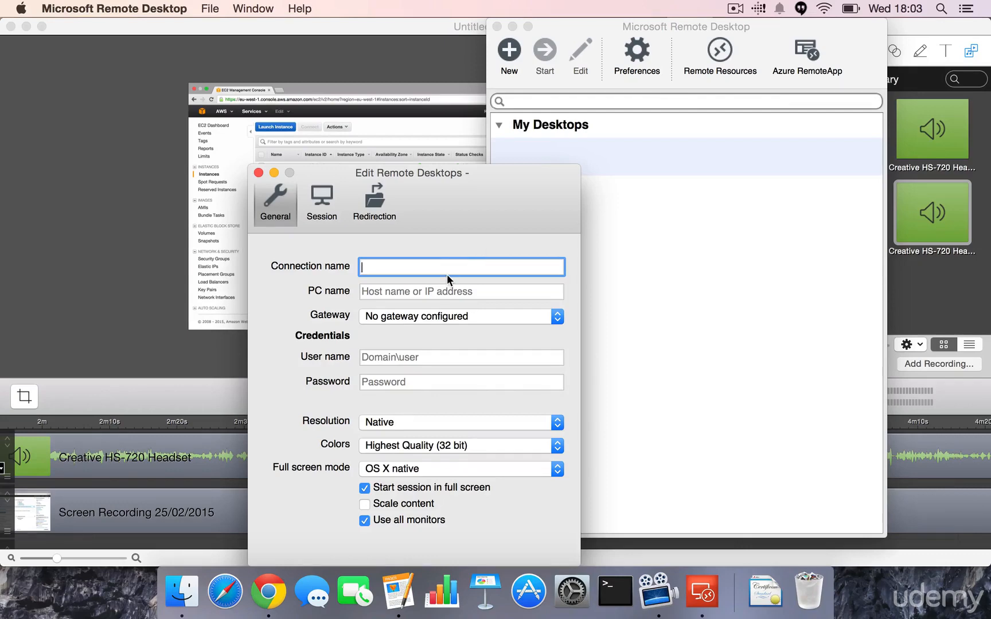
pyautogui.write('52.16.39.174')
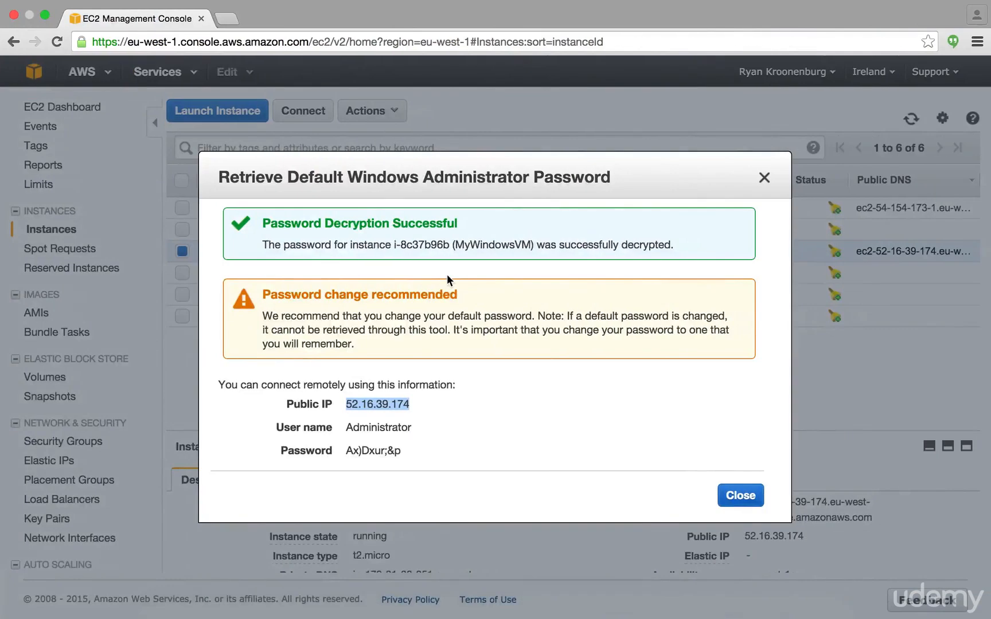
# Copy the administrator password from the EC2 console again and set the connection's PC name to 52.16.39.174.
pyautogui.moveTo(349, 428); pyautogui.dragTo(348, 451)
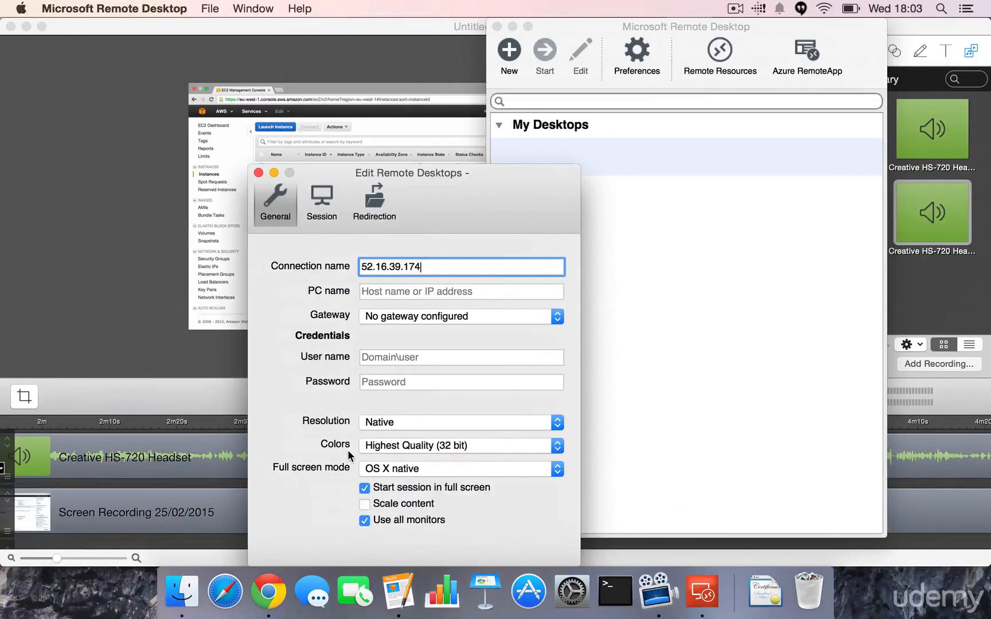
pyautogui.click(393, 293)
pyautogui.write('52')
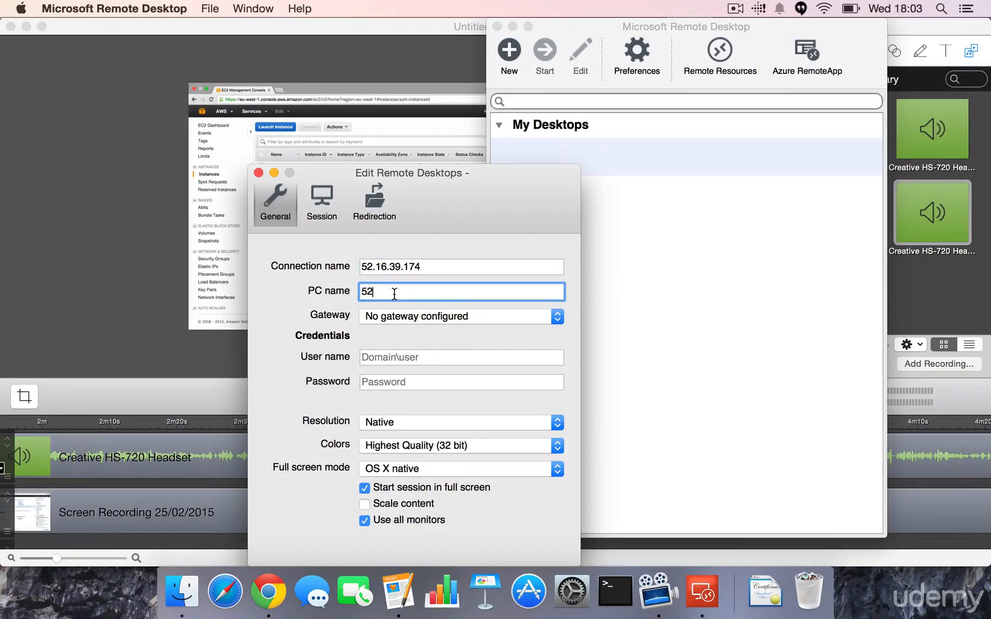
pyautogui.write('.16.39.174')
# Set the connection's user name to Administrator and paste the administrator password into the password field.
pyautogui.click(393, 357)
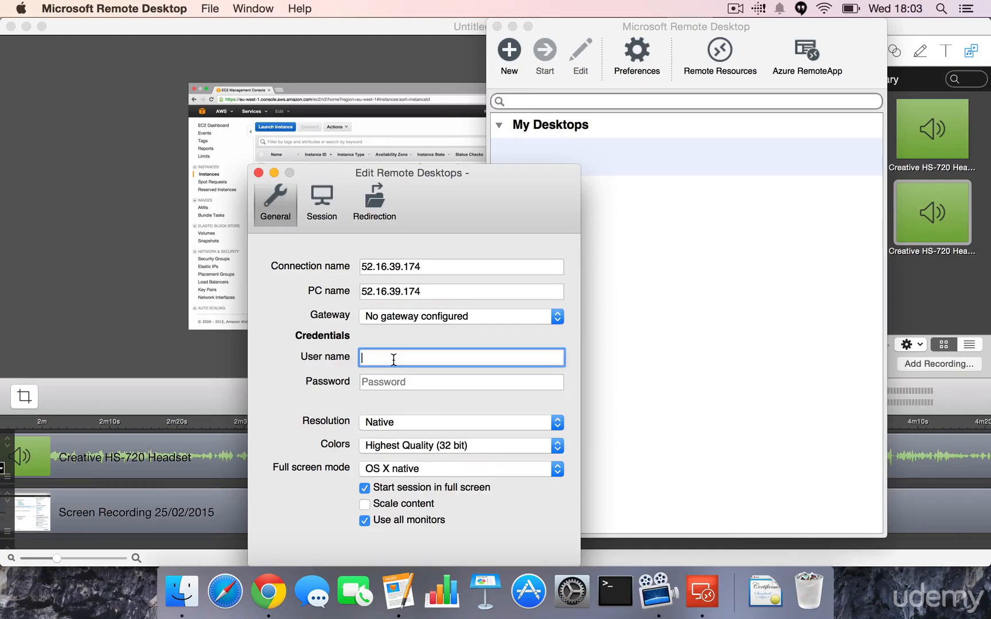
pyautogui.write('Administrator')
pyautogui.press('Tab')
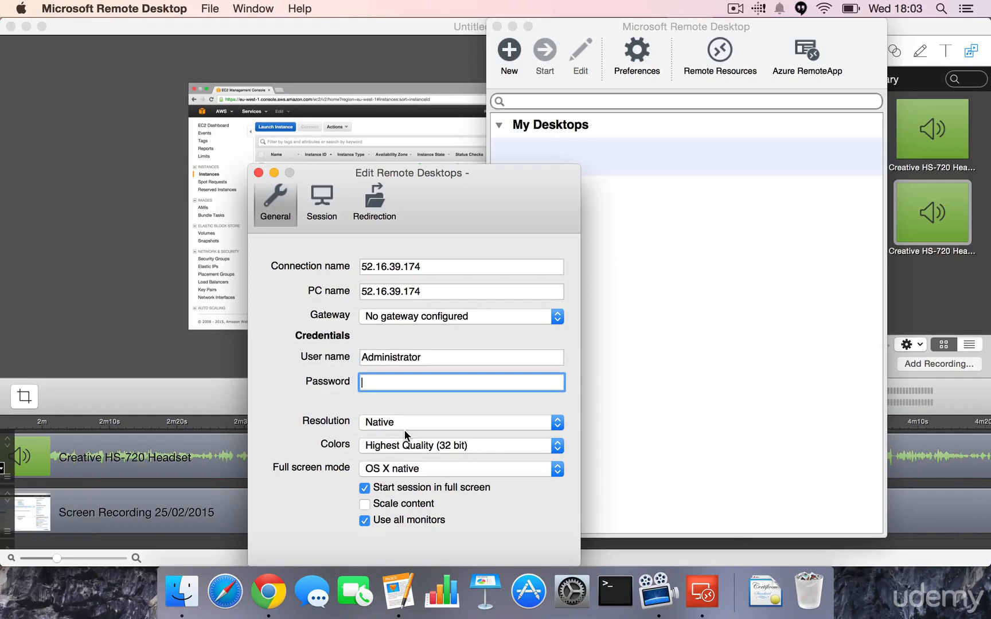
pyautogui.press('super+v')
pyautogui.click(389, 318)
pyautogui.click(390, 331)
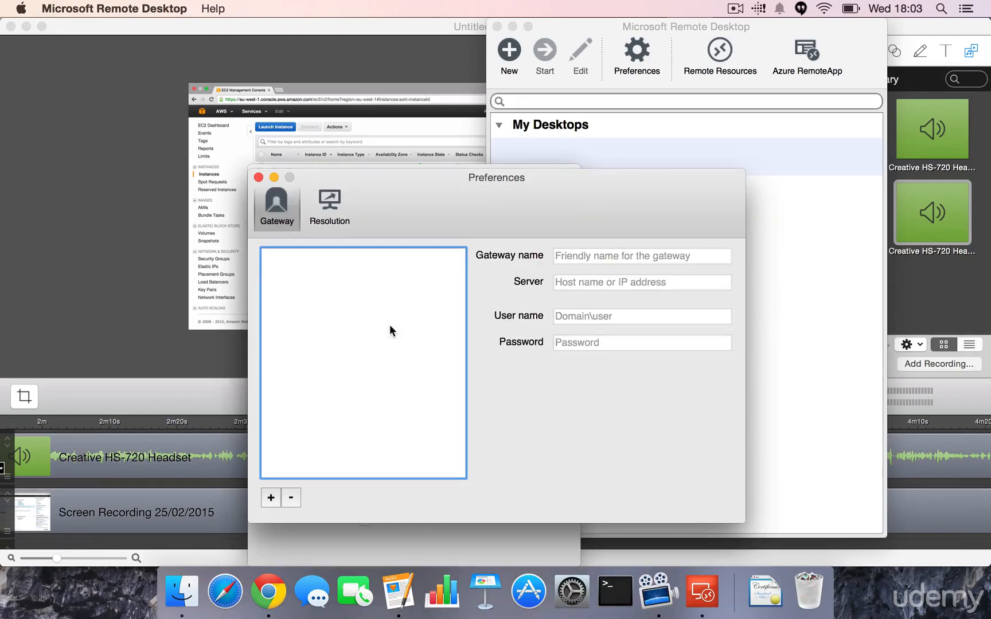
pyautogui.click(258, 177)
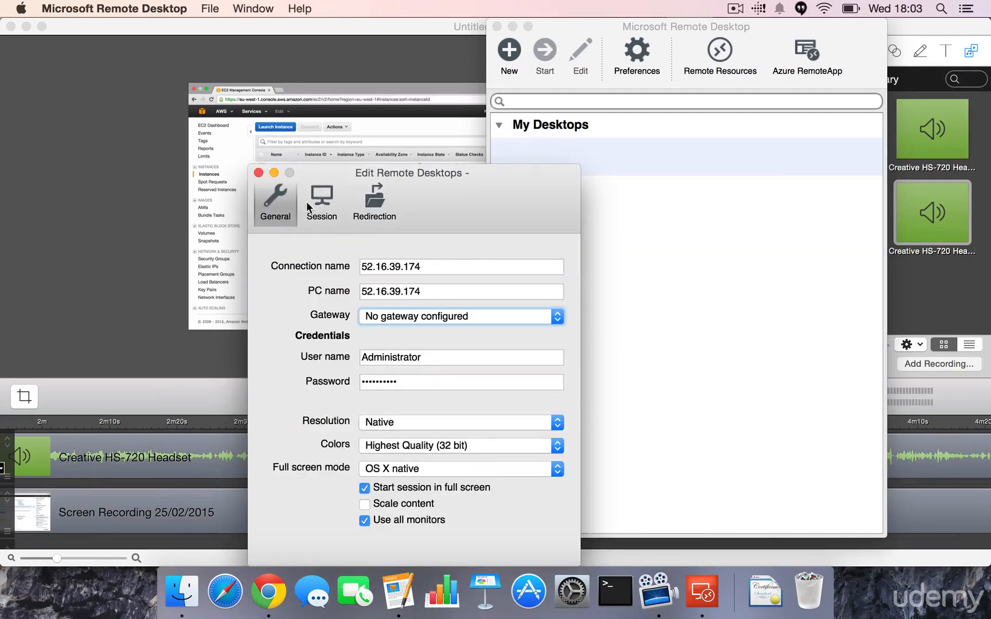
# Save the 52.16.39.174 connection and connect to it, continuing past the certificate verification.
pyautogui.click(258, 172)
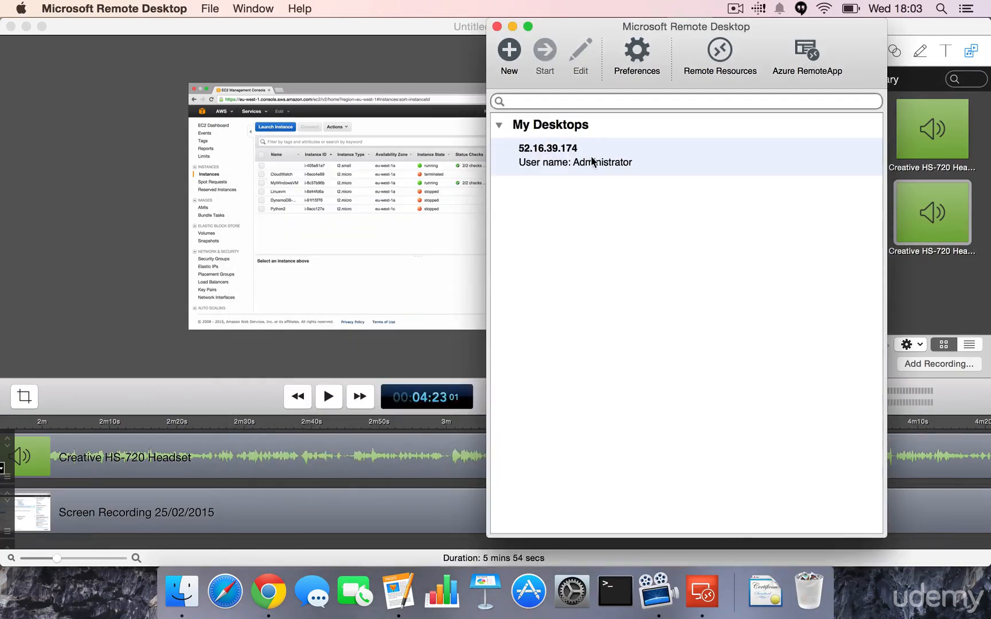
pyautogui.doubleClick(593, 161)
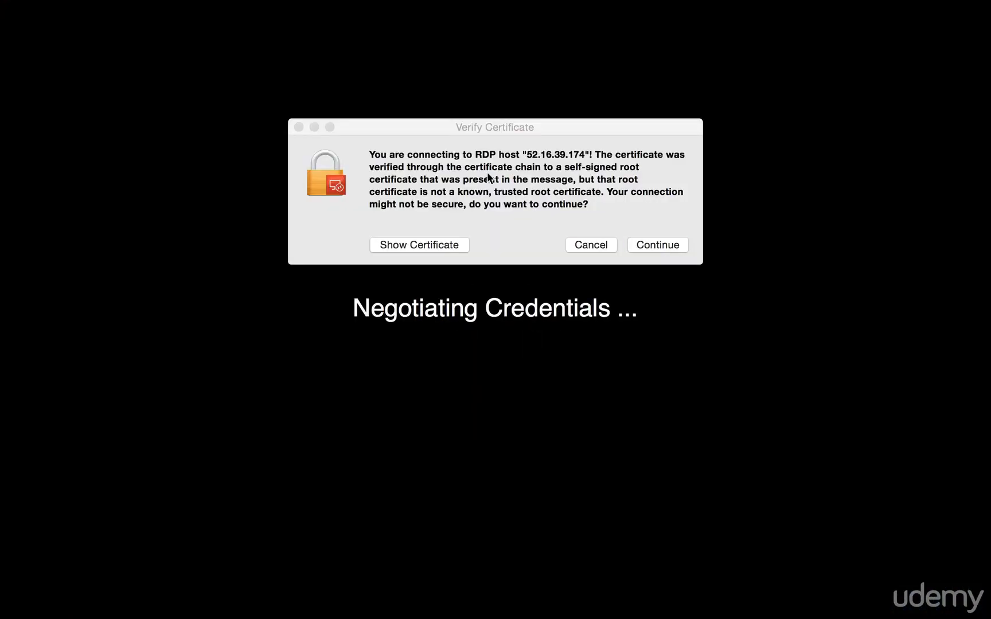
pyautogui.click(648, 245)
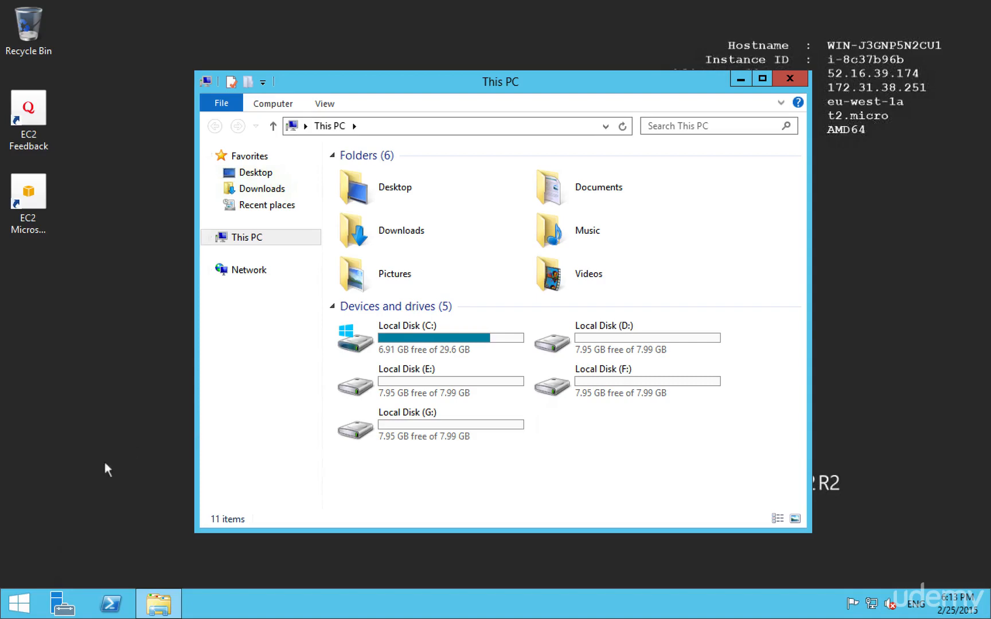
# Open Disk Management on the Windows server and maximize its window.
pyautogui.click(16, 603)
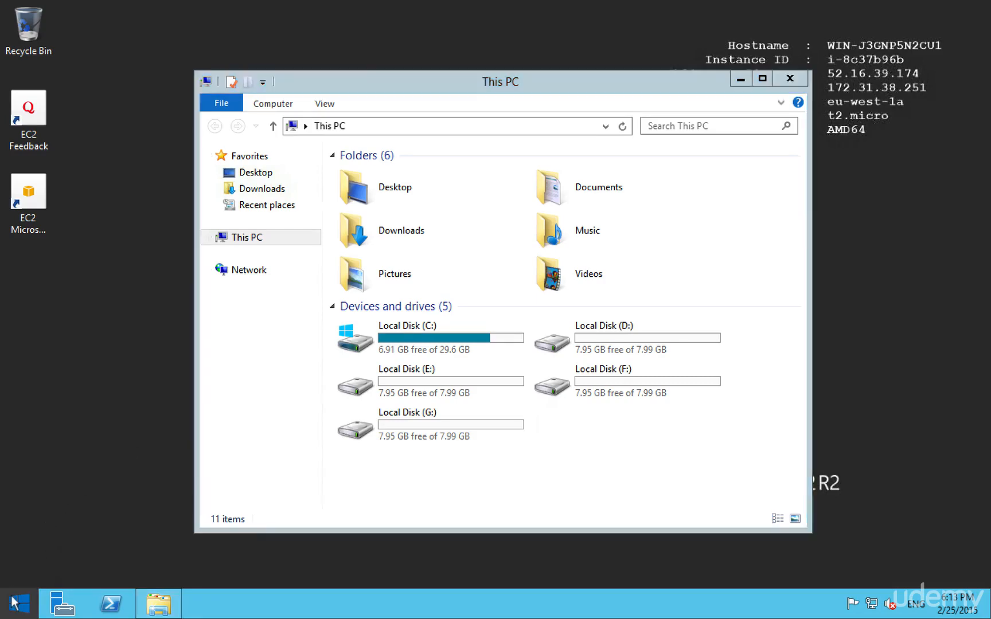
pyautogui.rightClick(13, 602)
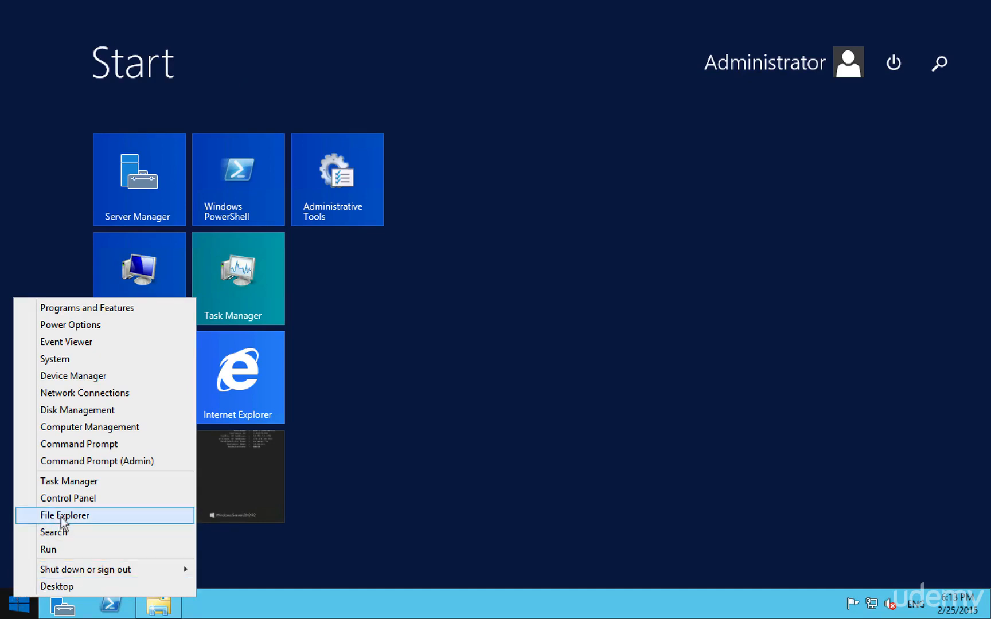
pyautogui.click(81, 409)
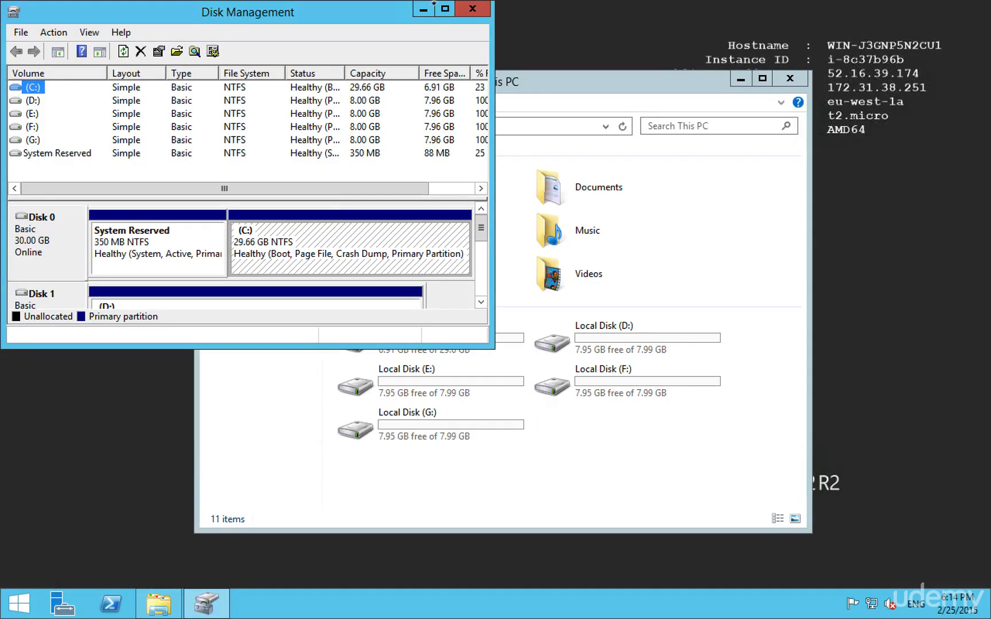
pyautogui.click(443, 8)
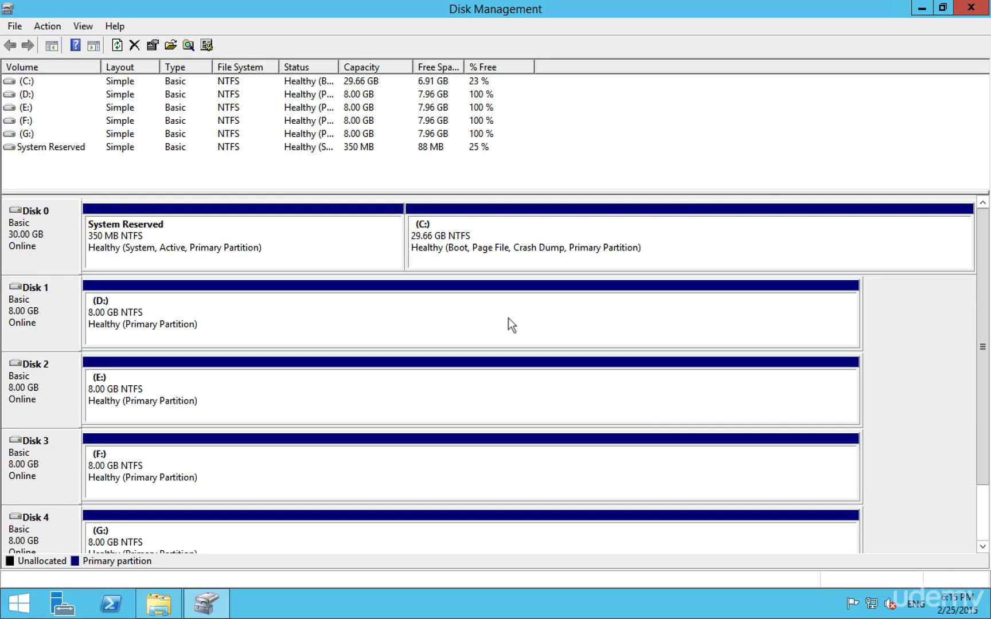
# Delete the D: volume on Disk 1 and confirm erasing its data.
pyautogui.rightClick(507, 318)
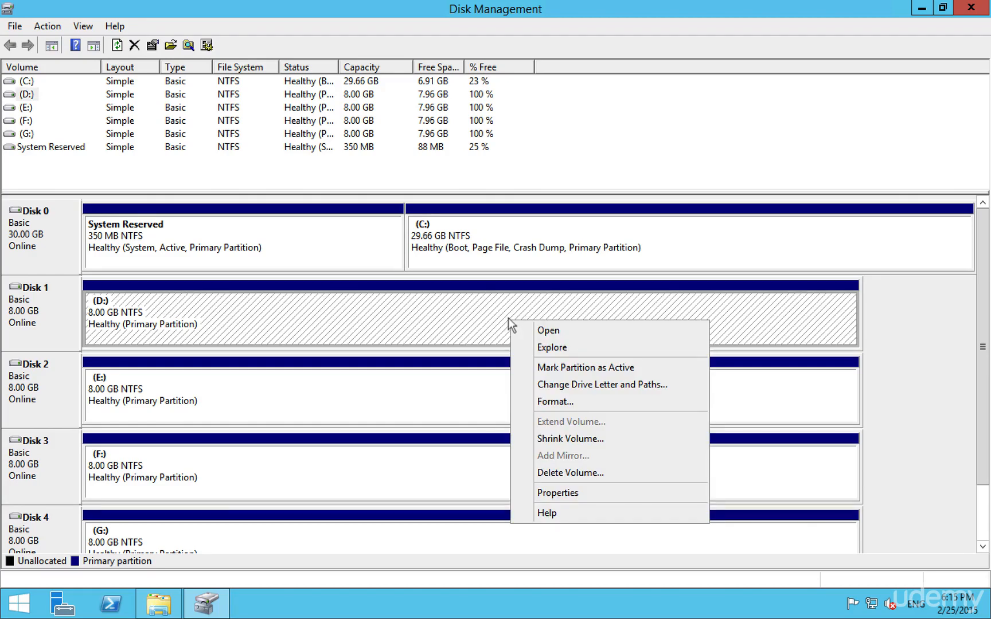
pyautogui.click(560, 471)
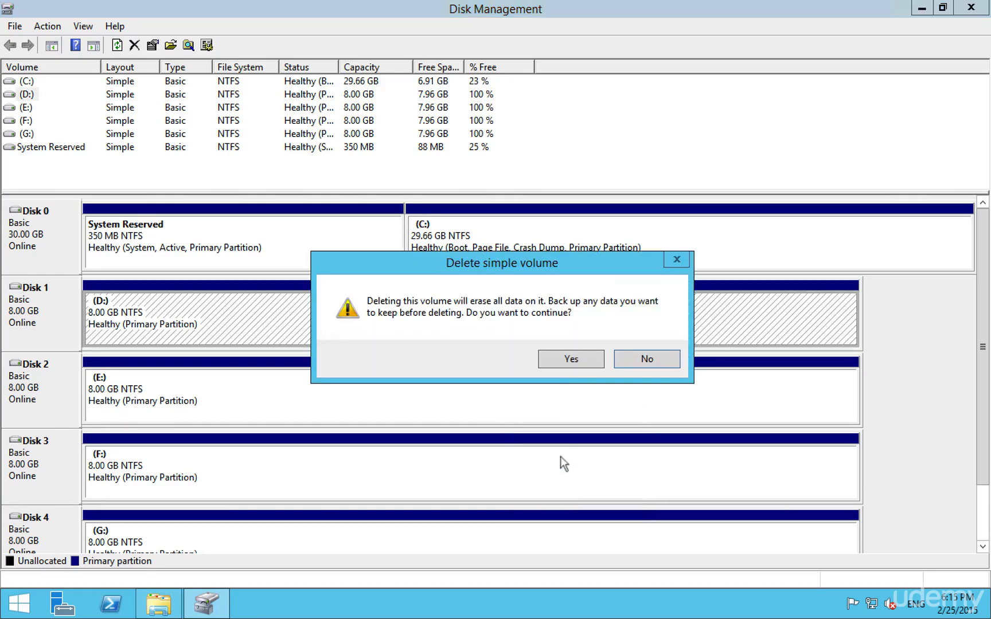
pyautogui.click(554, 357)
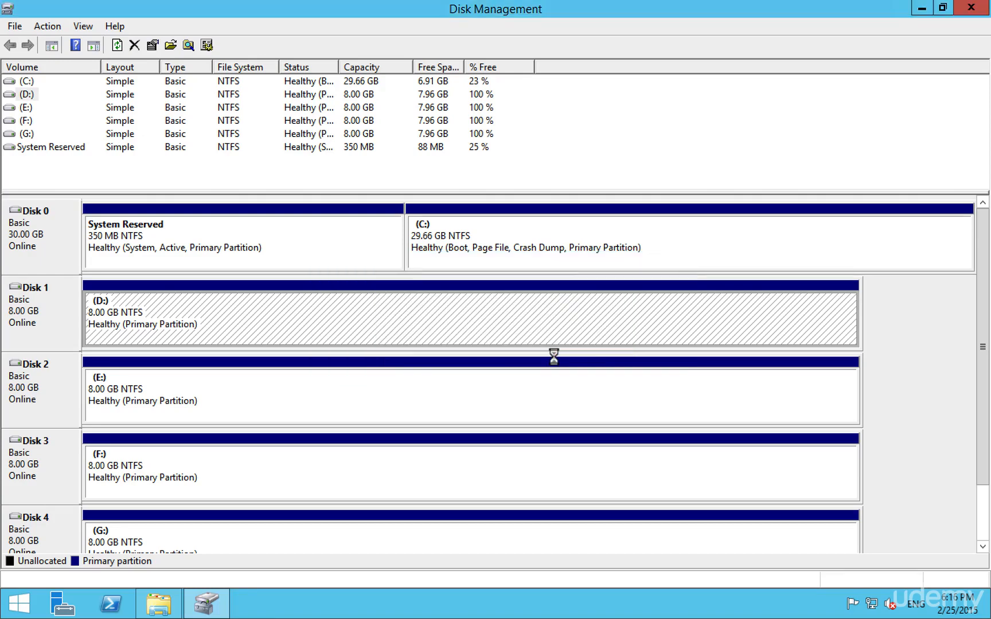
# Delete the E: volume on Disk 2 and confirm erasing its data.
pyautogui.click(487, 384)
pyautogui.rightClick(487, 385)
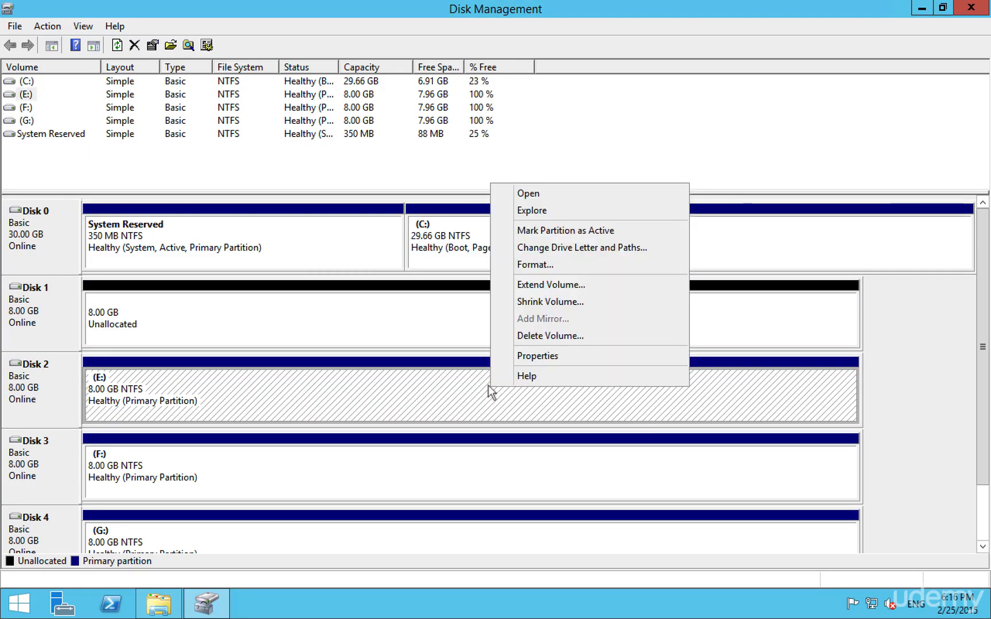
pyautogui.click(548, 332)
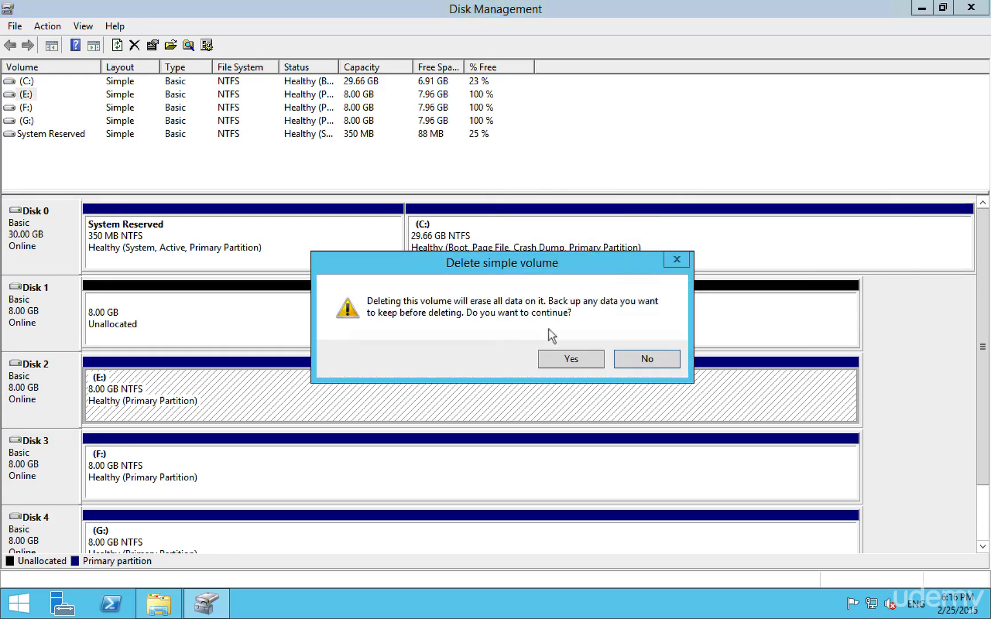
pyautogui.click(543, 357)
# Delete the F: volume on Disk 3 and confirm erasing its data.
pyautogui.click(494, 458)
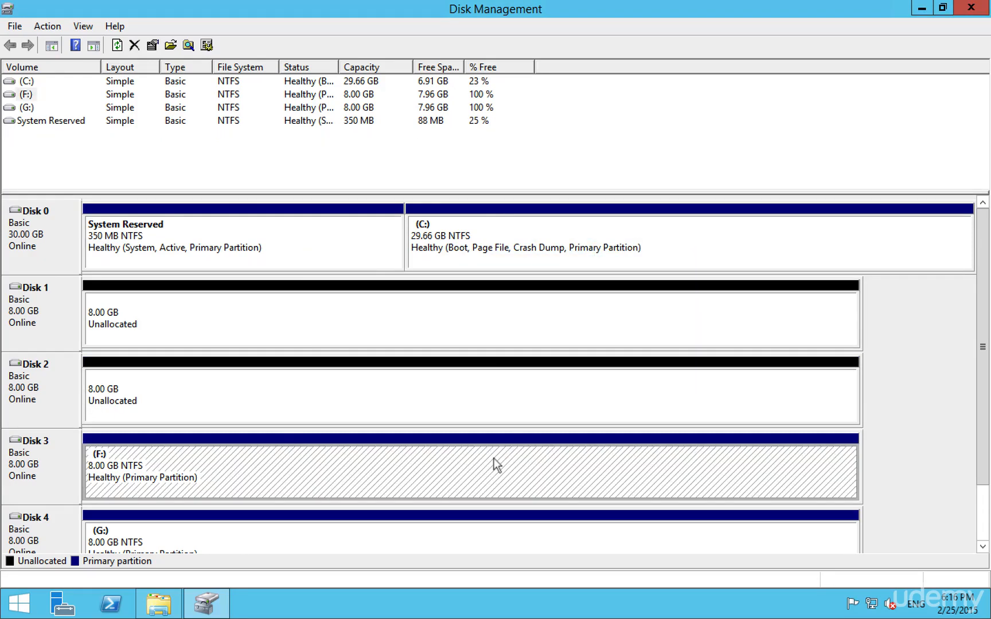
pyautogui.rightClick(494, 458)
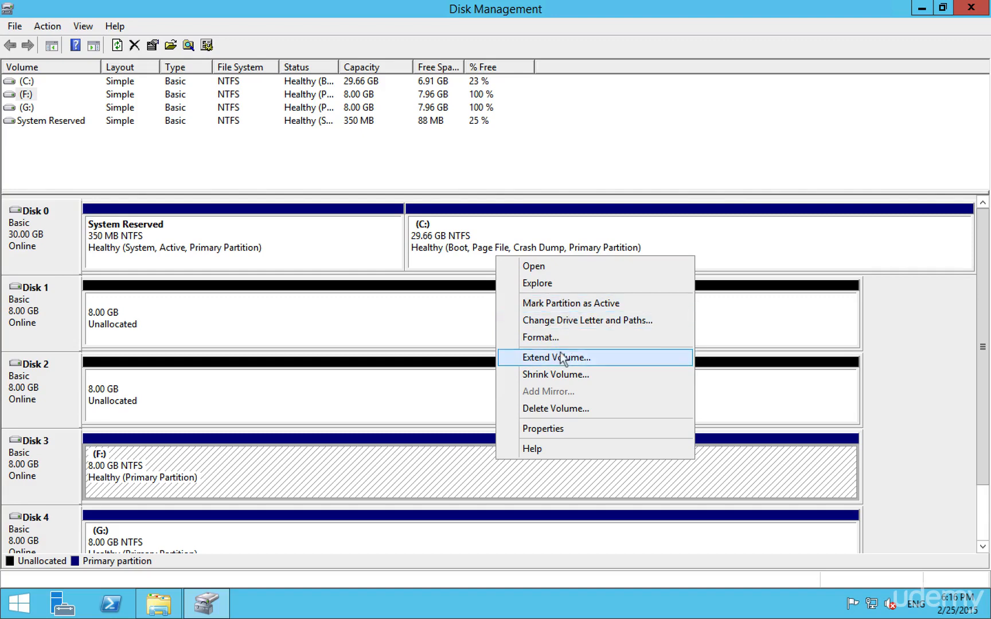
pyautogui.click(547, 408)
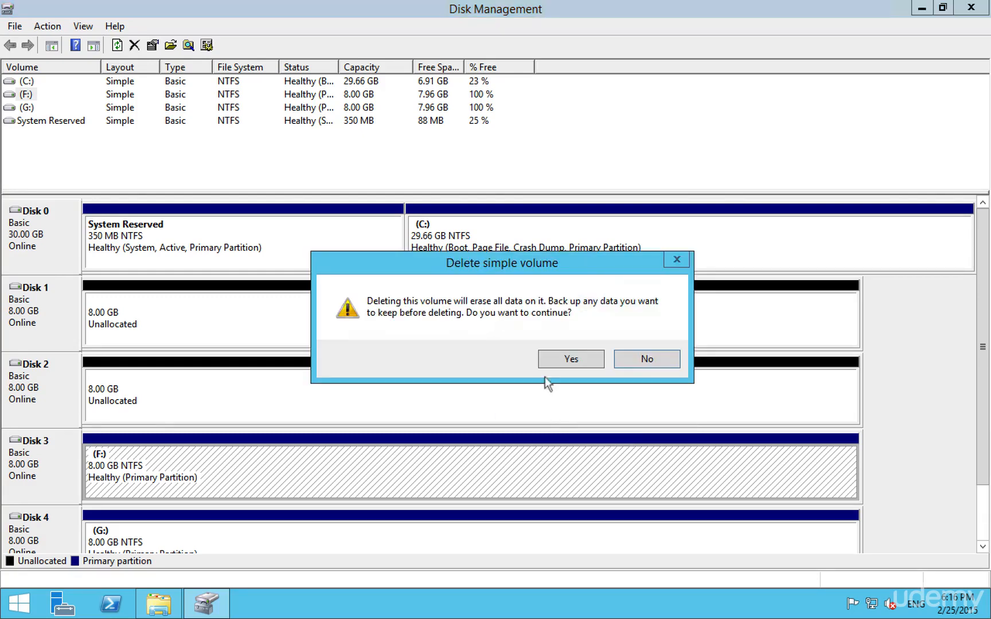
pyautogui.click(576, 357)
# Delete the G: volume on Disk 4 and confirm erasing its data.
pyautogui.rightClick(486, 546)
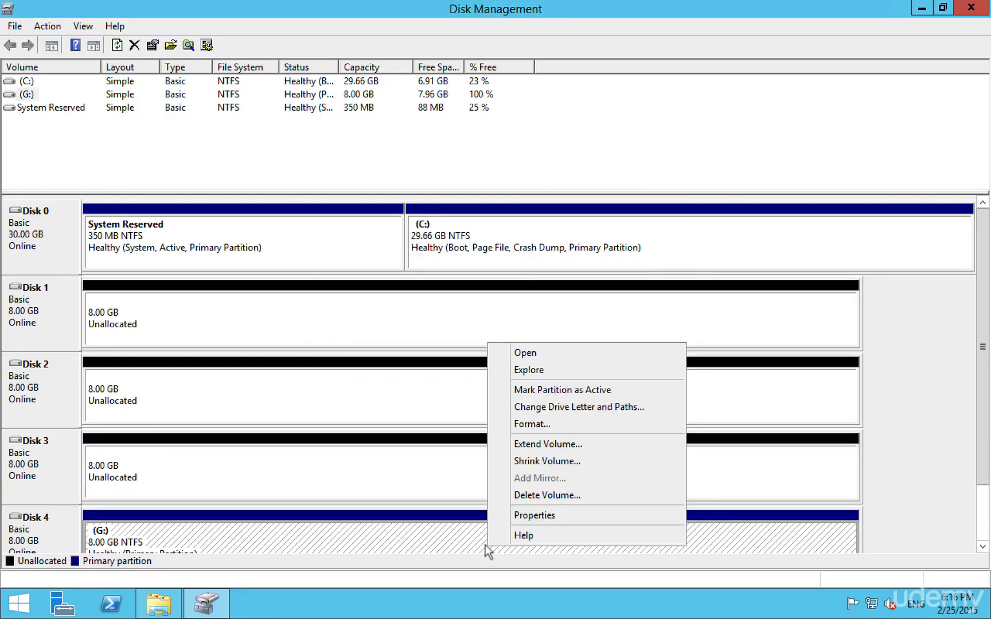
pyautogui.click(543, 497)
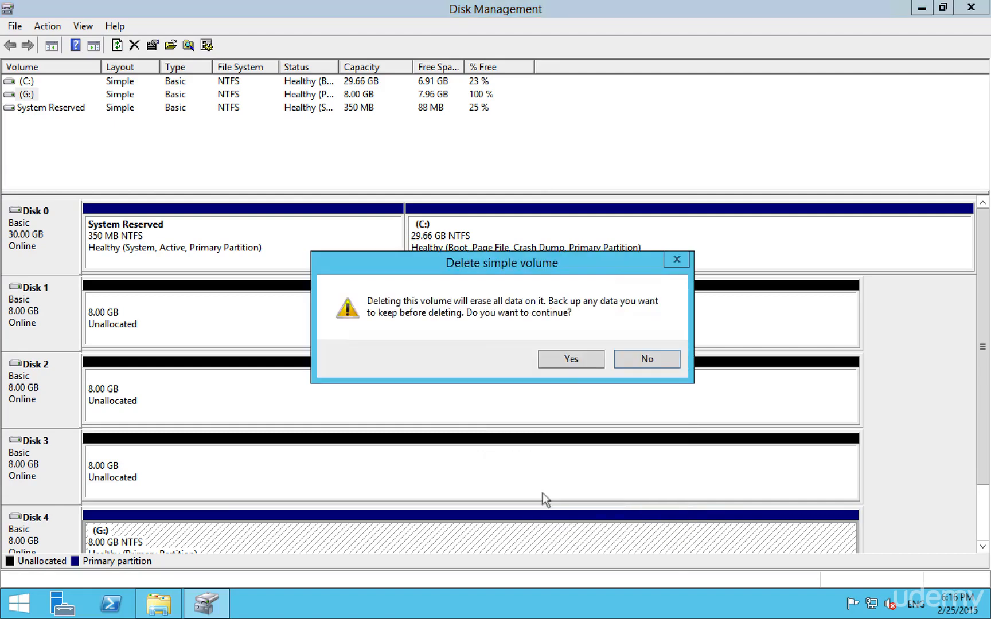
pyautogui.click(565, 363)
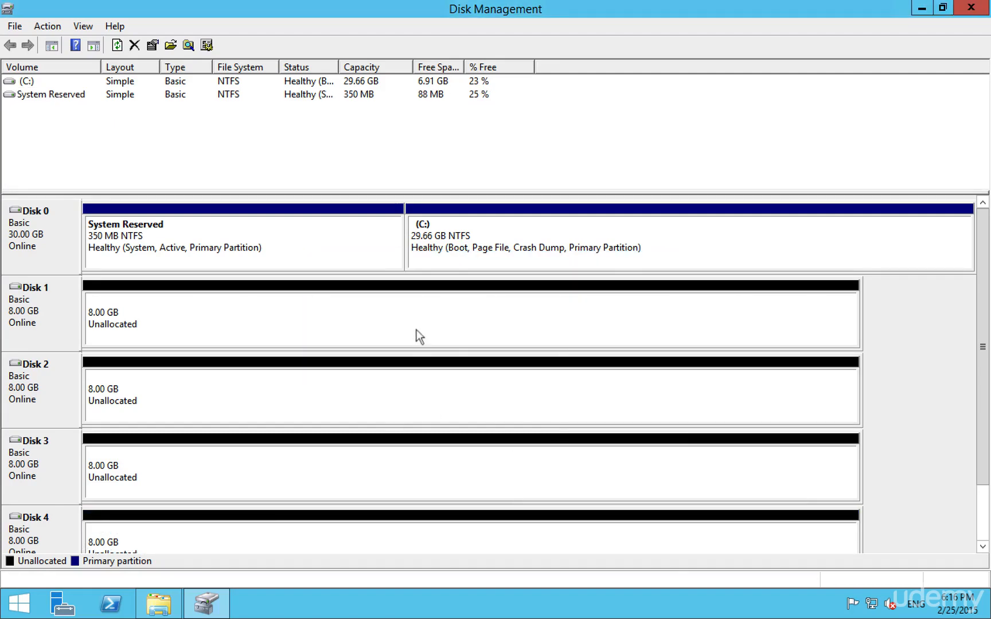
# Start a new striped volume on Disk 1 and add Disks 2, 3 and 4 with 8189 MB each.
pyautogui.click(417, 336)
pyautogui.rightClick(417, 335)
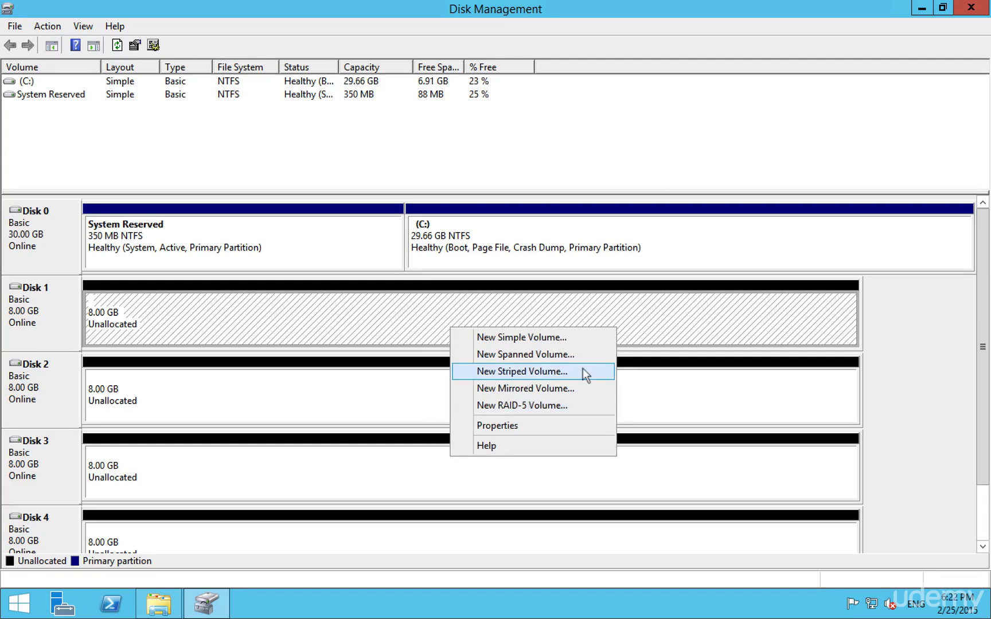
pyautogui.click(583, 370)
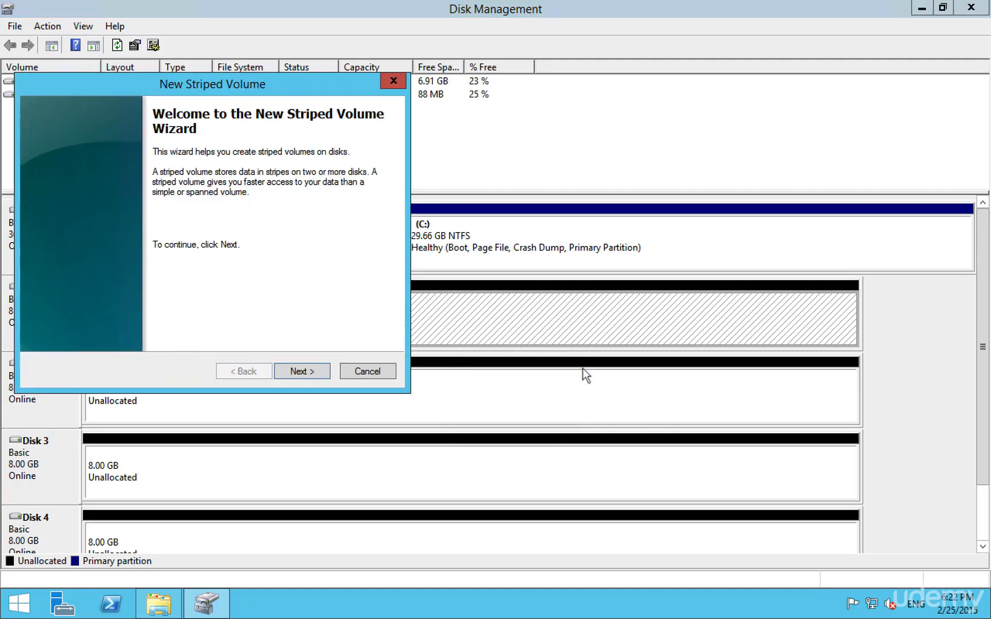
pyautogui.click(304, 372)
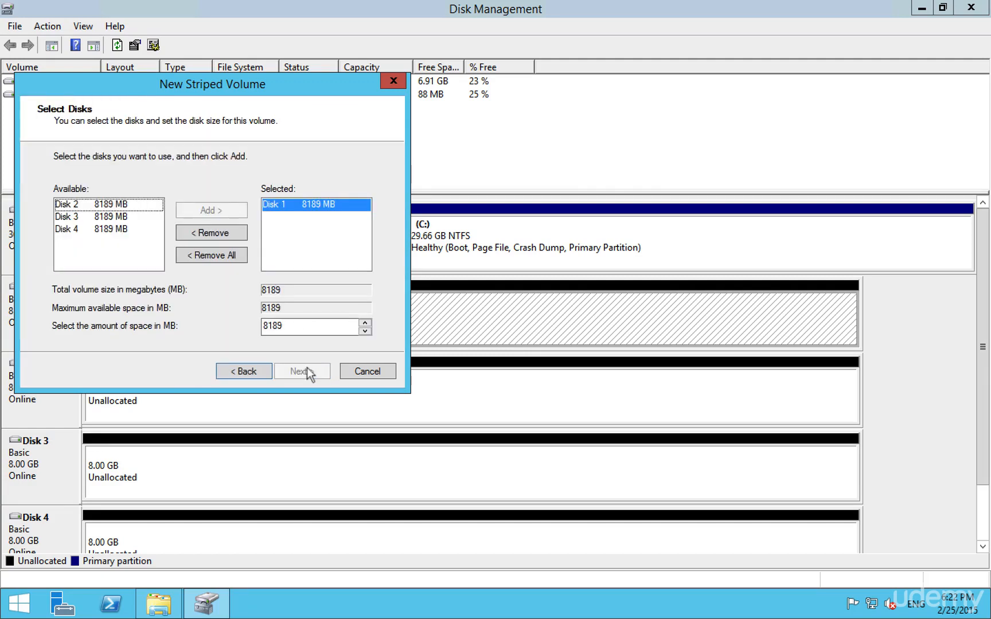
pyautogui.click(106, 206)
pyautogui.click(188, 209)
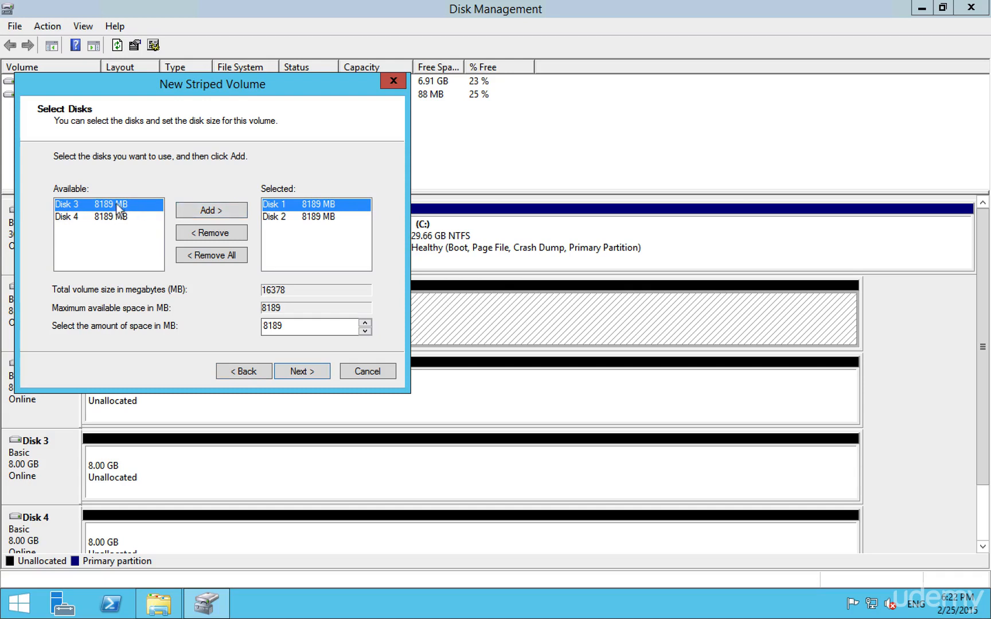
pyautogui.click(226, 210)
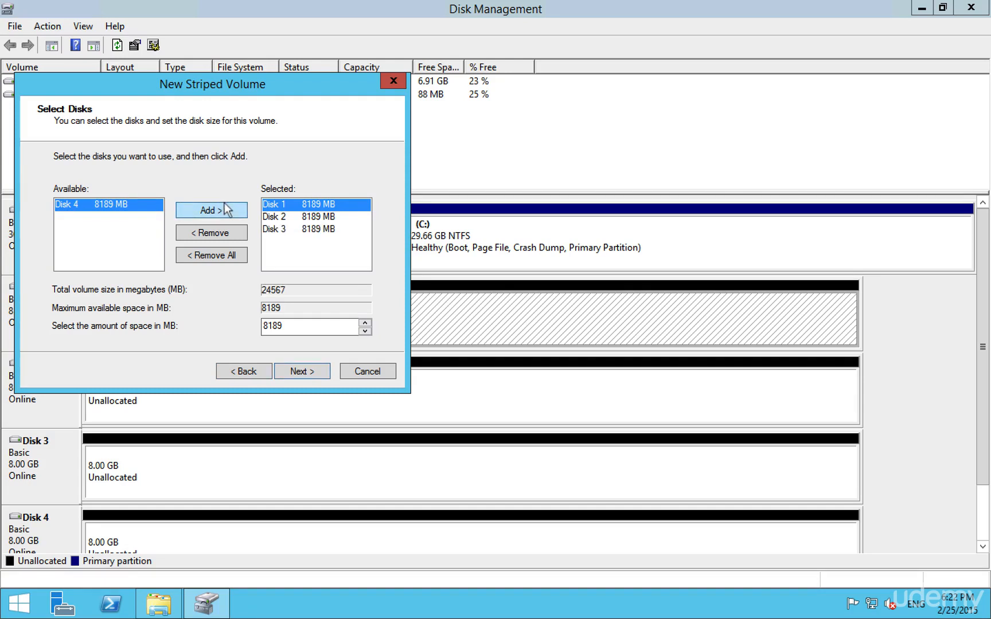
pyautogui.click(226, 210)
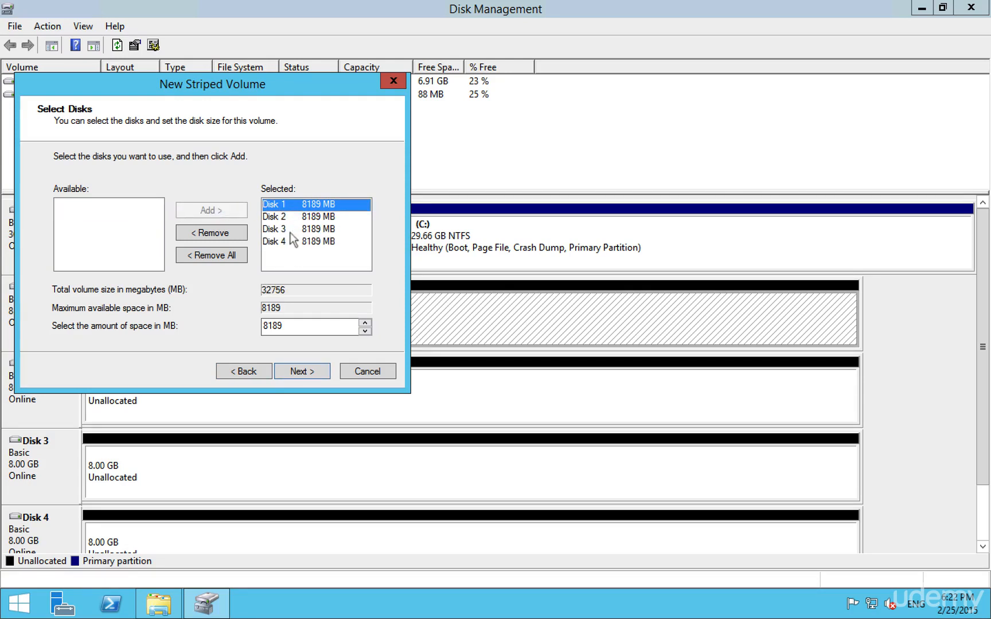
pyautogui.click(291, 369)
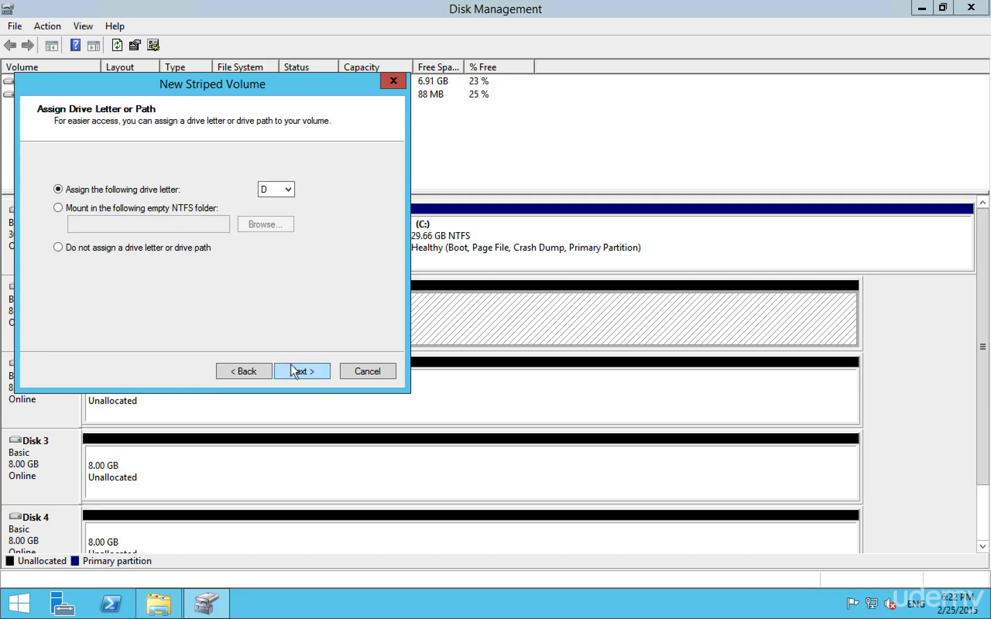
# Create the striped volume as drive D with an NTFS quick format, accepting the conversion of the disks to dynamic.
pyautogui.click(291, 370)
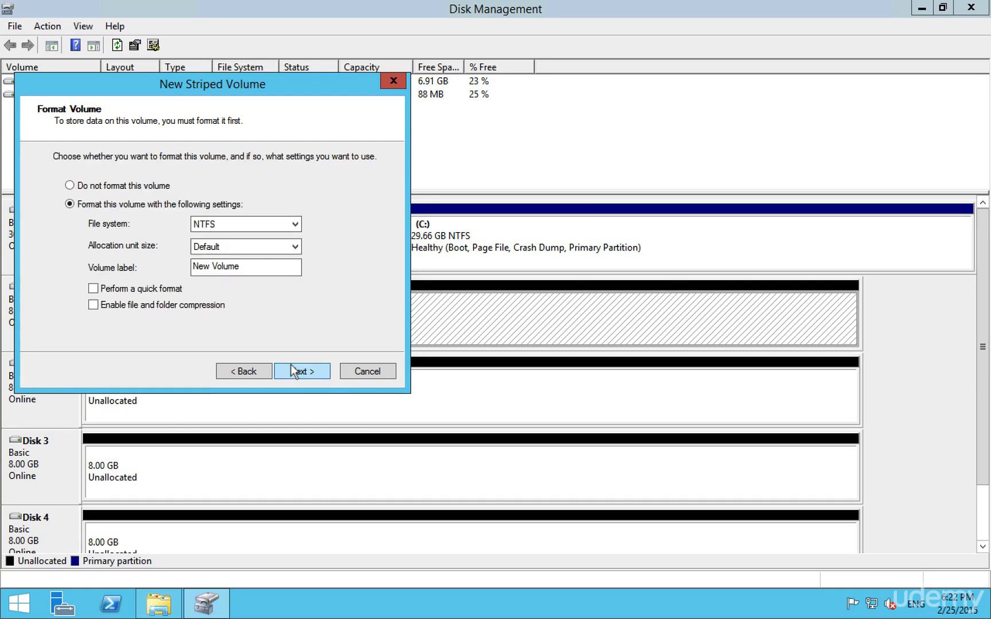
pyautogui.click(94, 289)
pyautogui.click(310, 370)
pyautogui.click(311, 369)
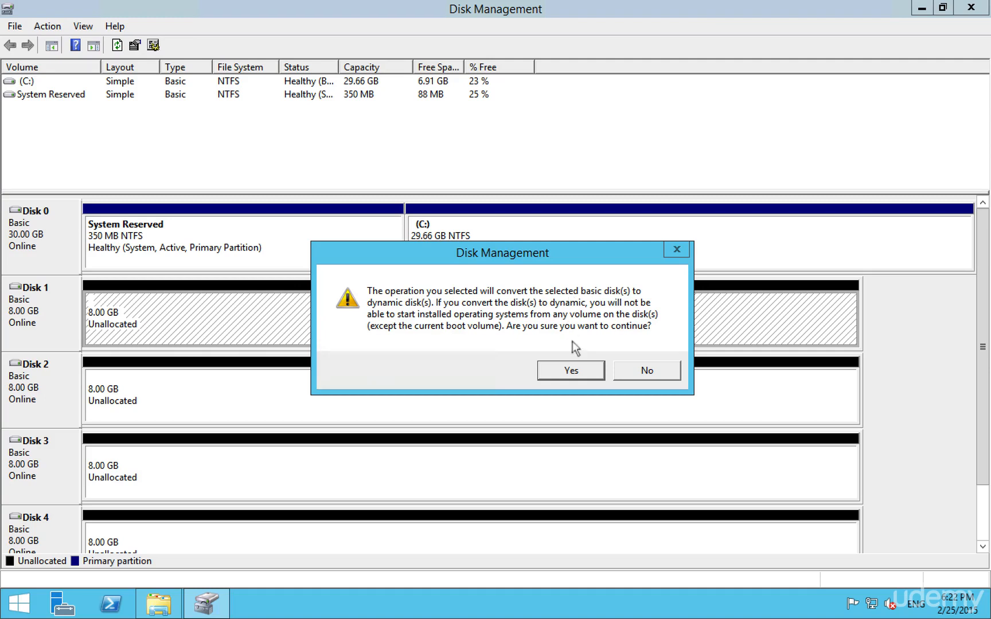
pyautogui.click(582, 374)
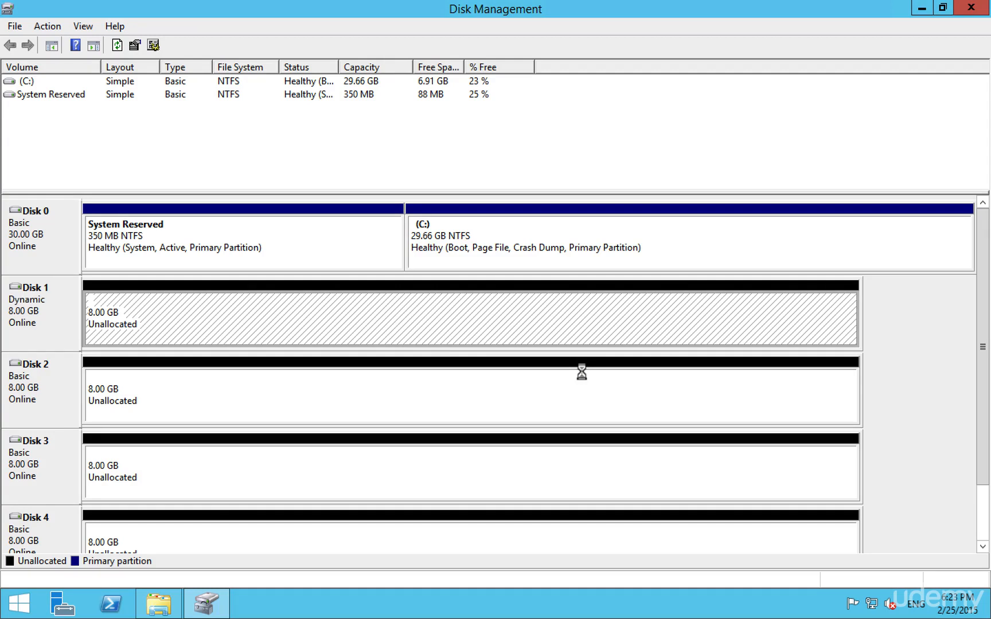